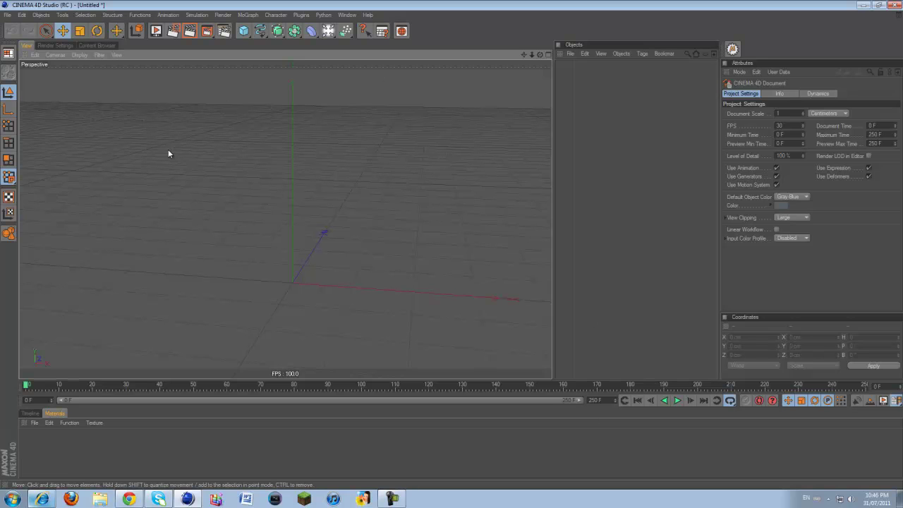
right_click(262, 182)
click(145, 15)
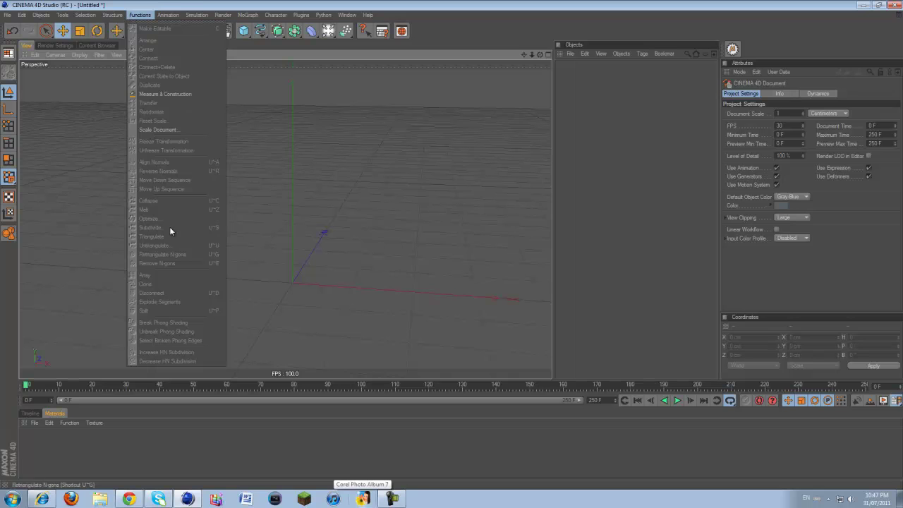
click(289, 152)
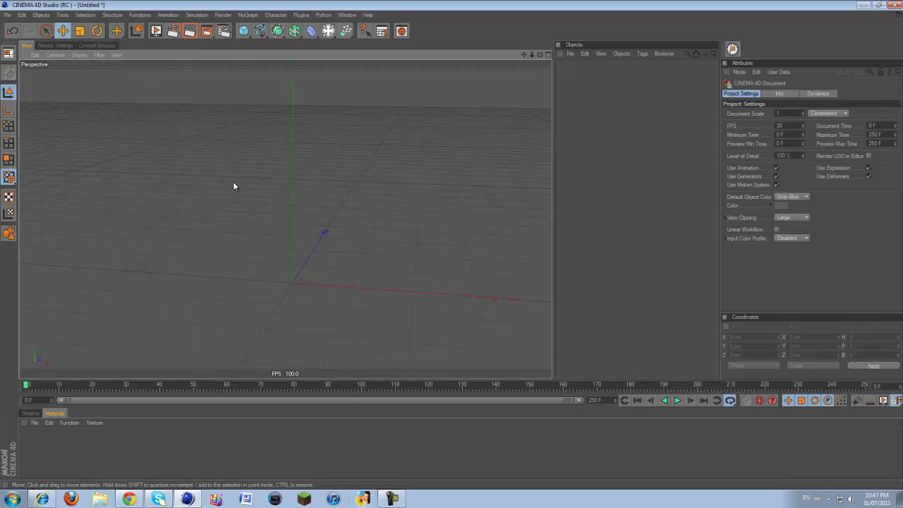
Step: Switch the interface to the Modeling layout
click(8, 56)
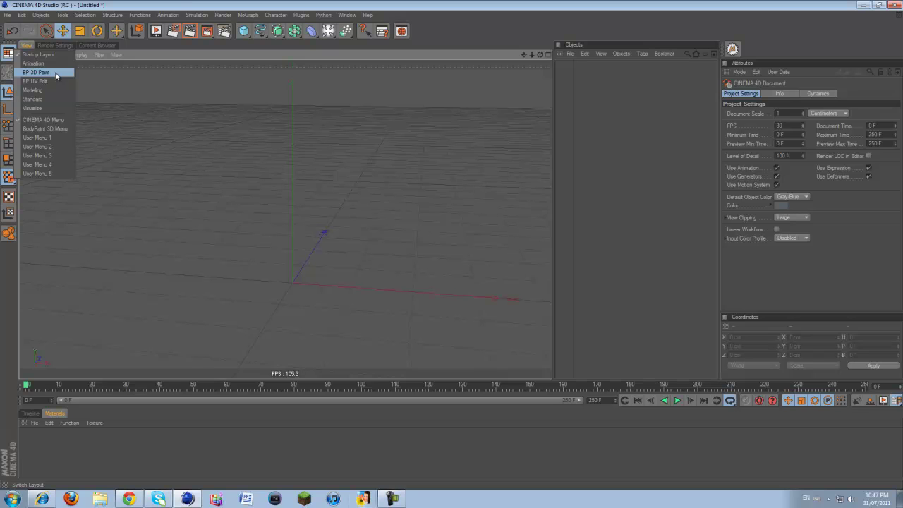
click(50, 91)
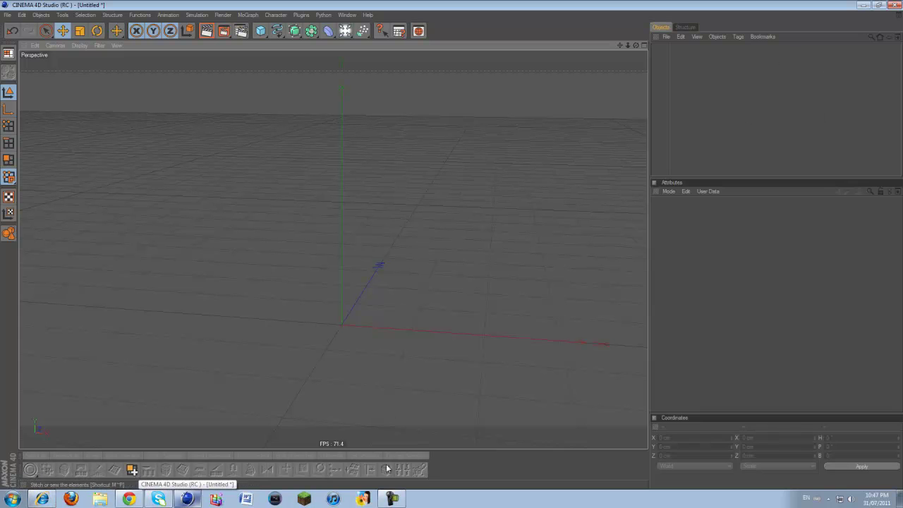
drag(619, 46, 453, 244)
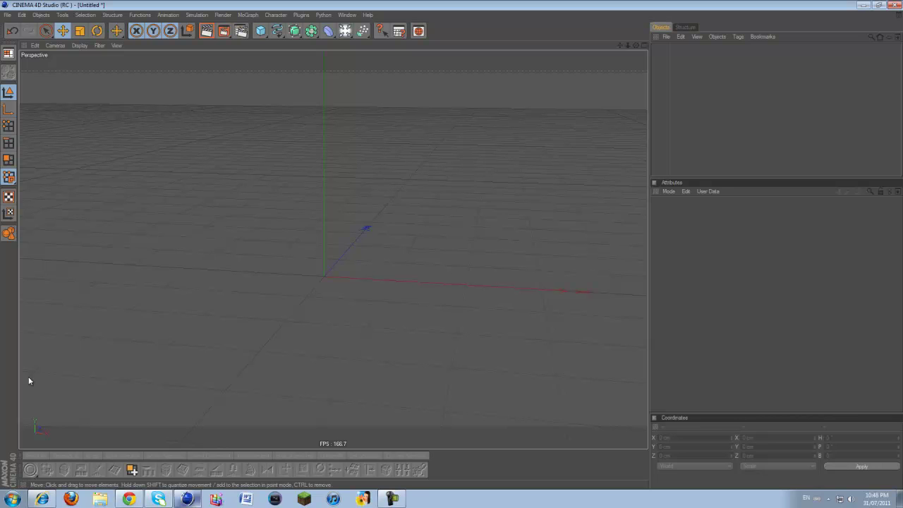
scroll(449, 247, up, 4)
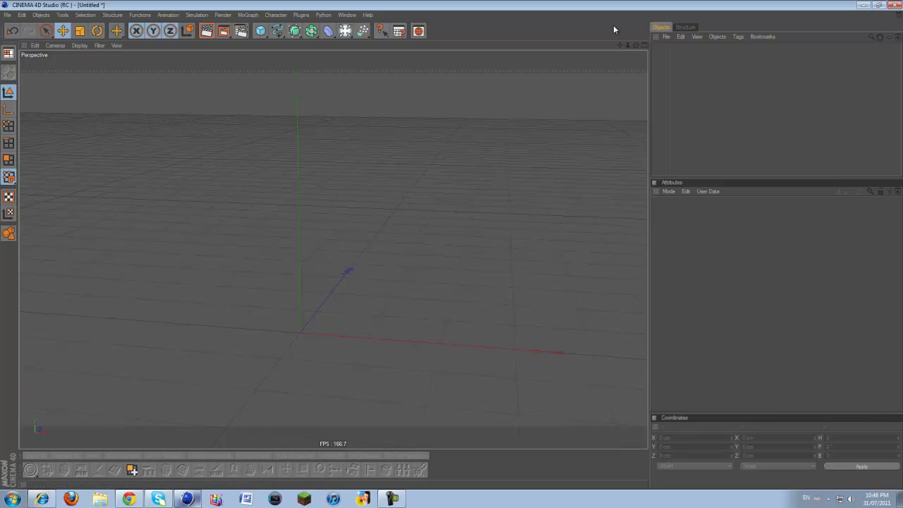
drag(620, 44, 452, 247)
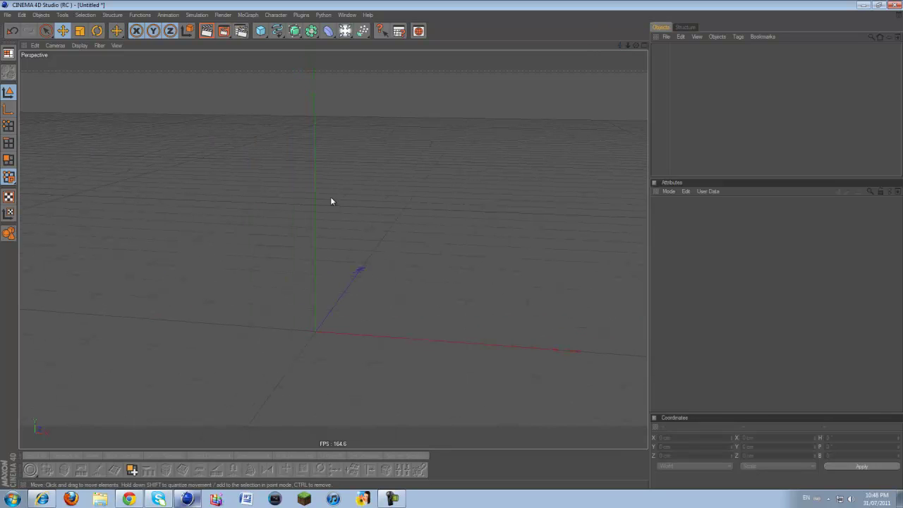
Step: Add a cube primitive to the scene
click(260, 31)
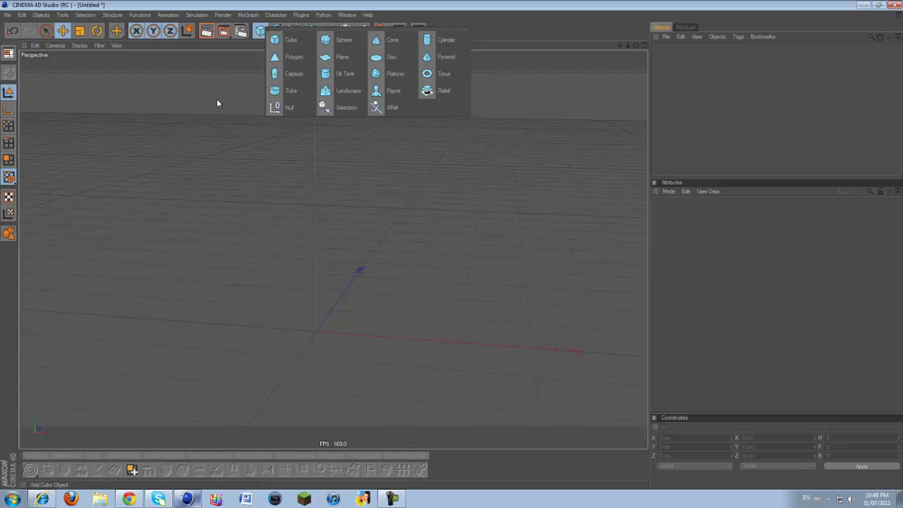
click(283, 41)
click(261, 31)
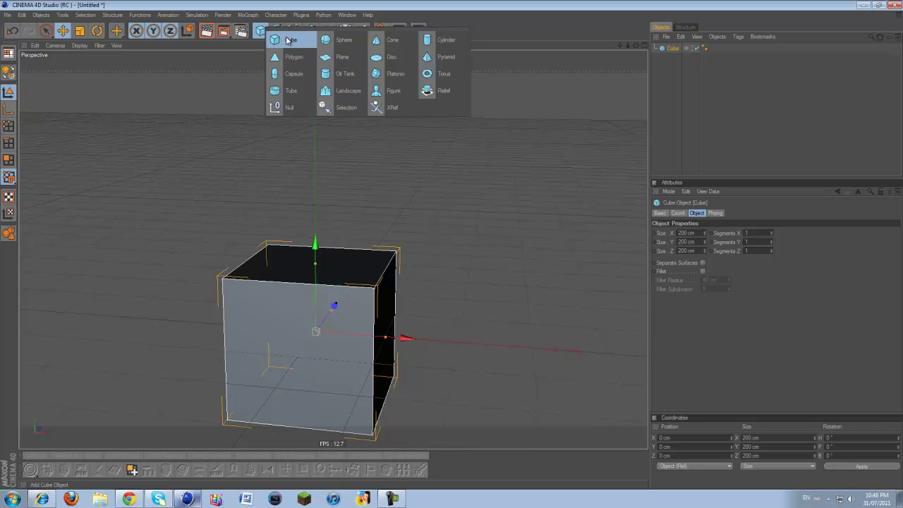
Step: Stretch the cube along its Z axis into a long box about 613 cm in size
drag(621, 47, 453, 247)
scroll(390, 230, down, 1)
scroll(390, 231, down, 2)
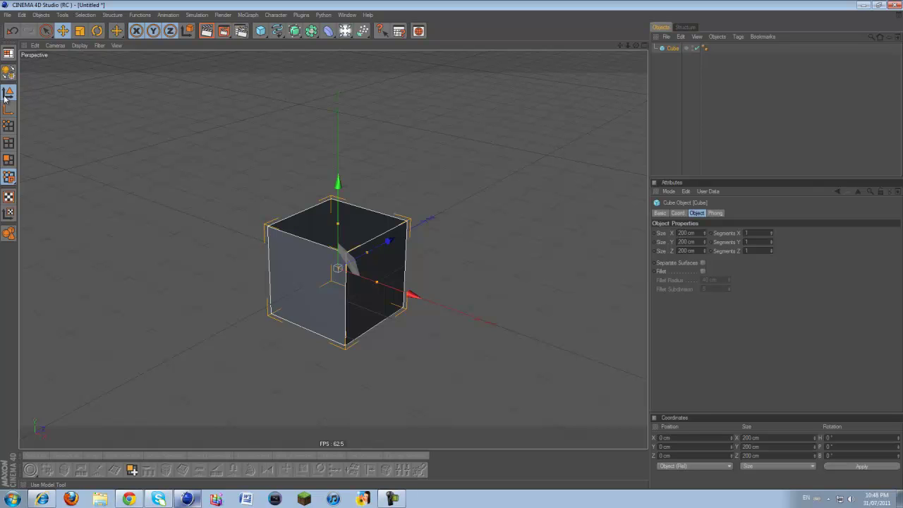
drag(636, 46, 450, 249)
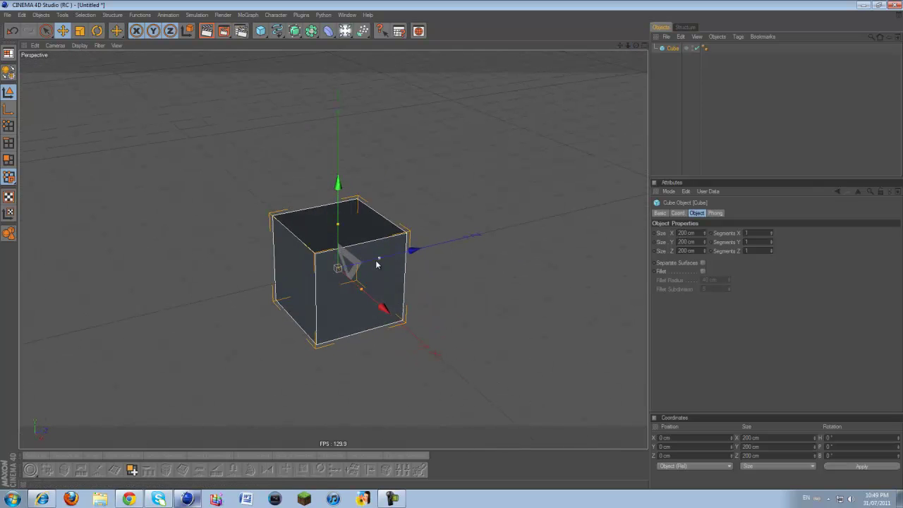
drag(379, 258, 454, 248)
drag(635, 46, 453, 247)
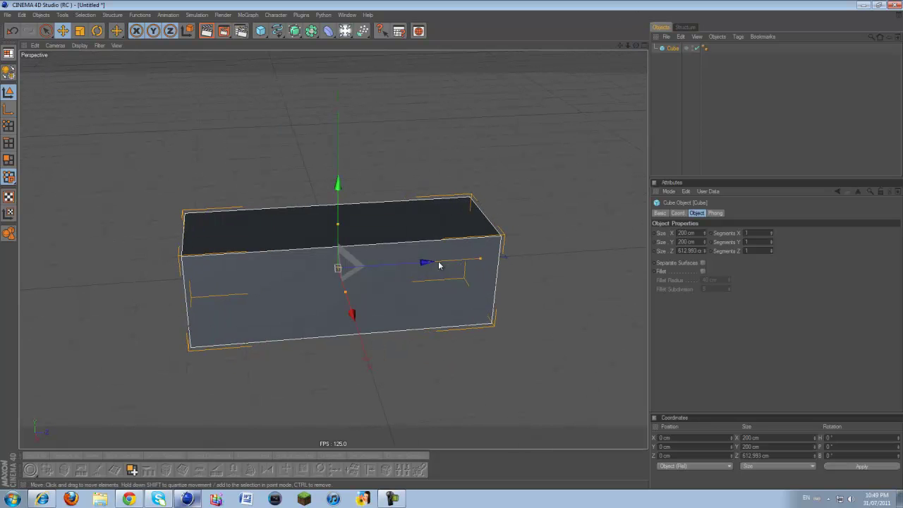
Step: Make the stretched cube editable and nest it under a new HyperNURBS object to smooth it
drag(637, 47, 376, 59)
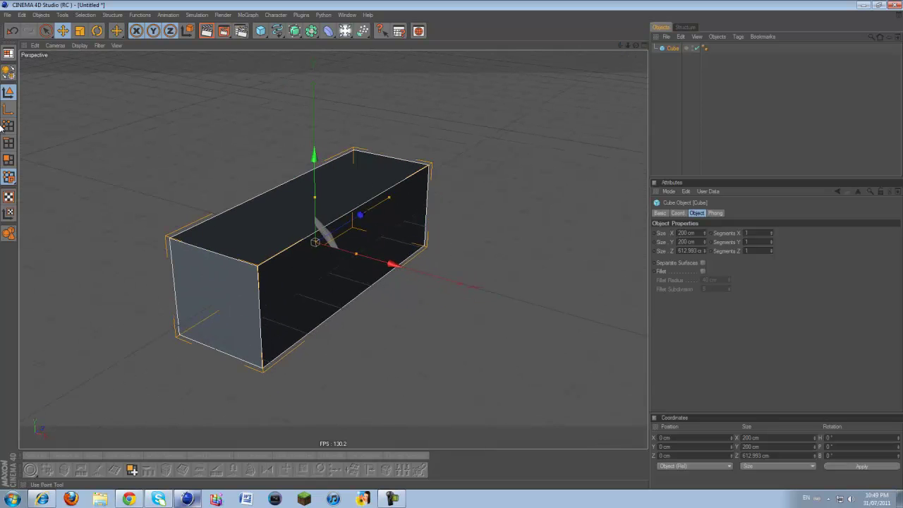
click(6, 73)
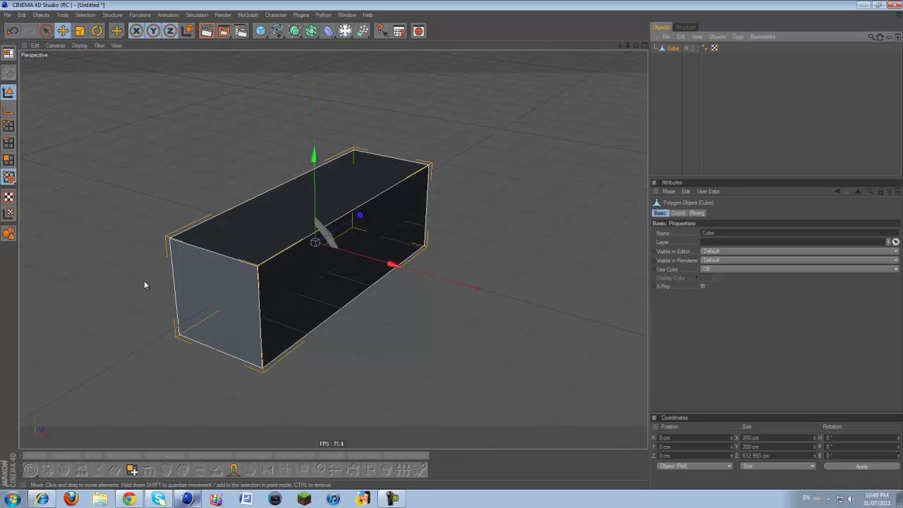
alt+click(297, 31)
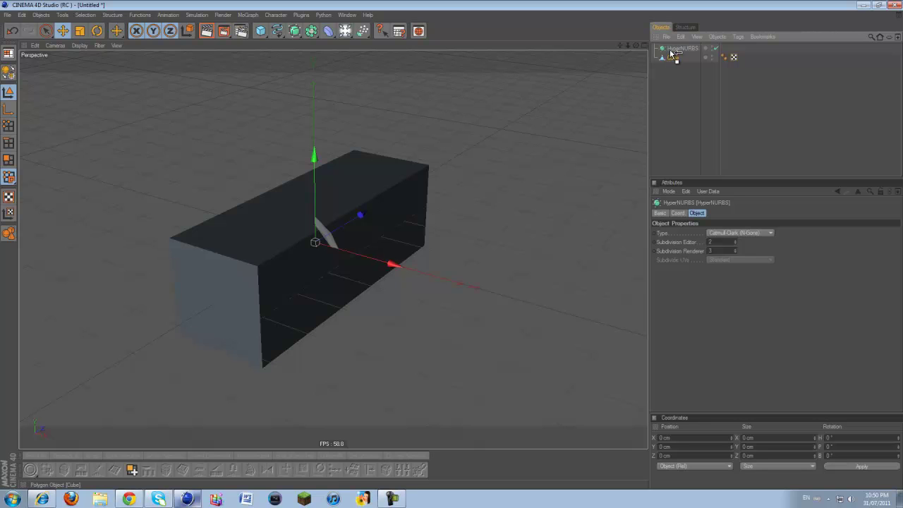
drag(673, 51, 678, 52)
drag(678, 52, 678, 50)
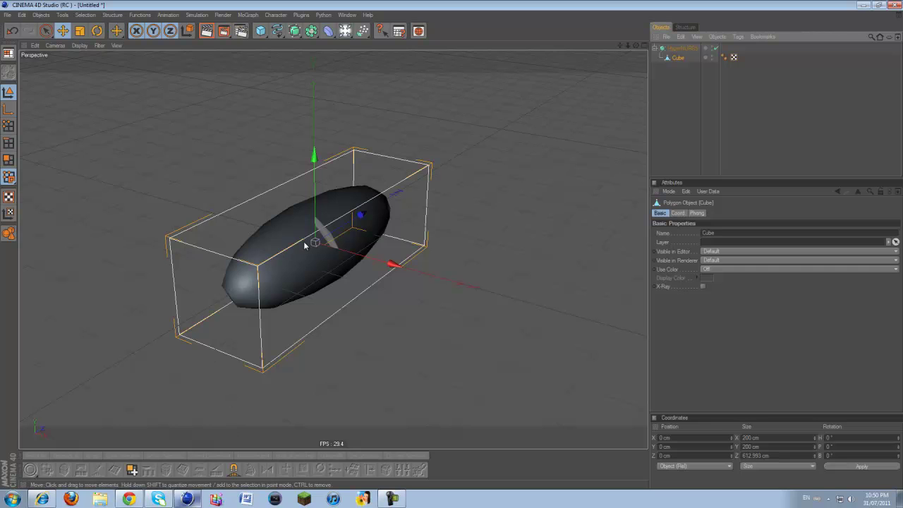
click(553, 174)
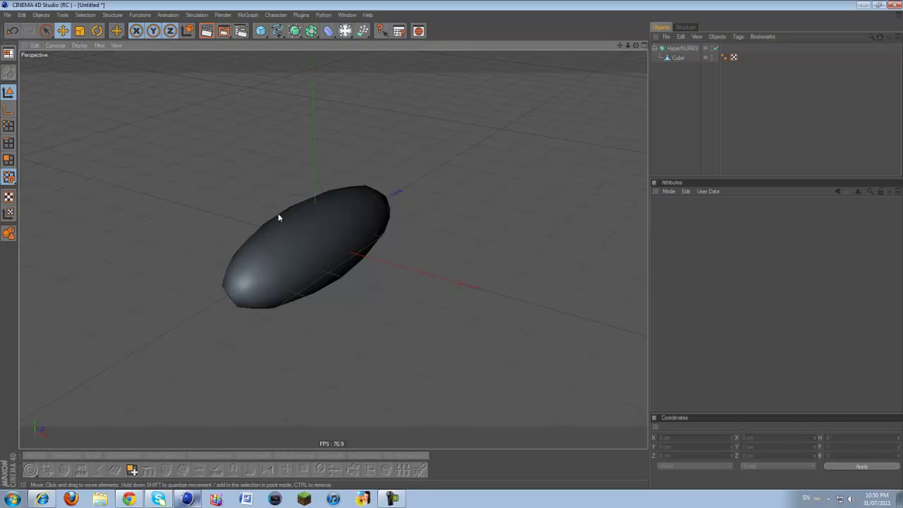
drag(635, 45, 451, 244)
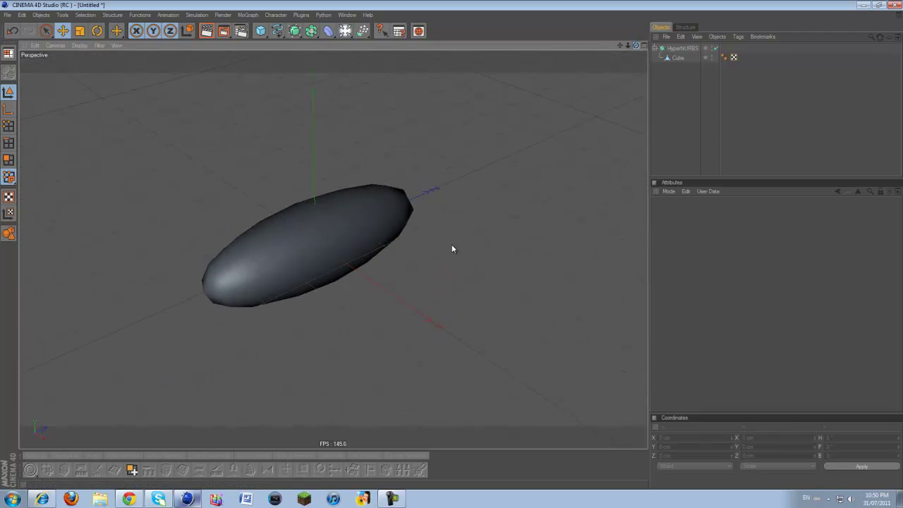
Step: Select the two opposite long side polygons of the cube in polygon mode
click(681, 48)
click(678, 58)
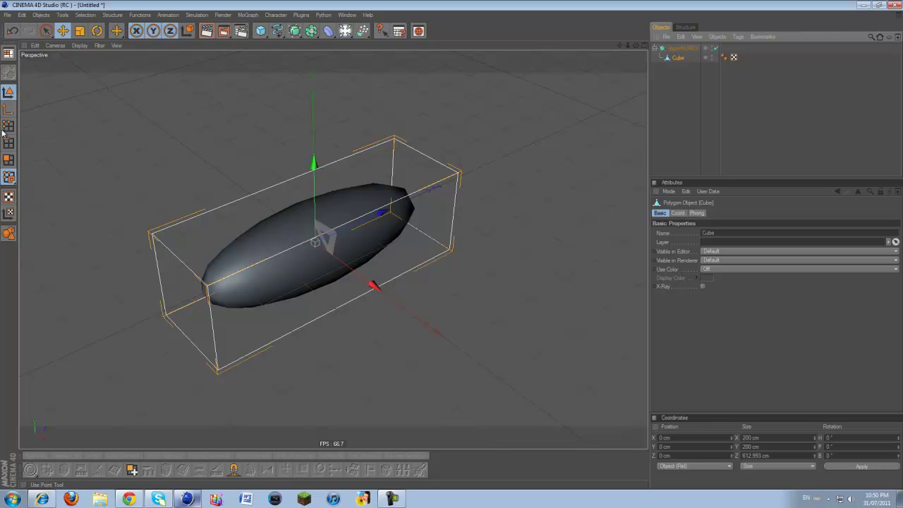
click(7, 163)
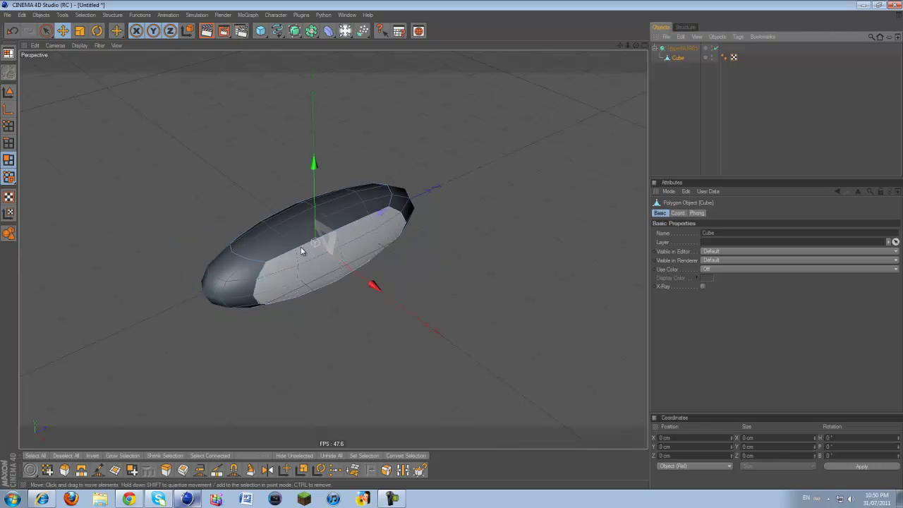
drag(634, 46, 451, 244)
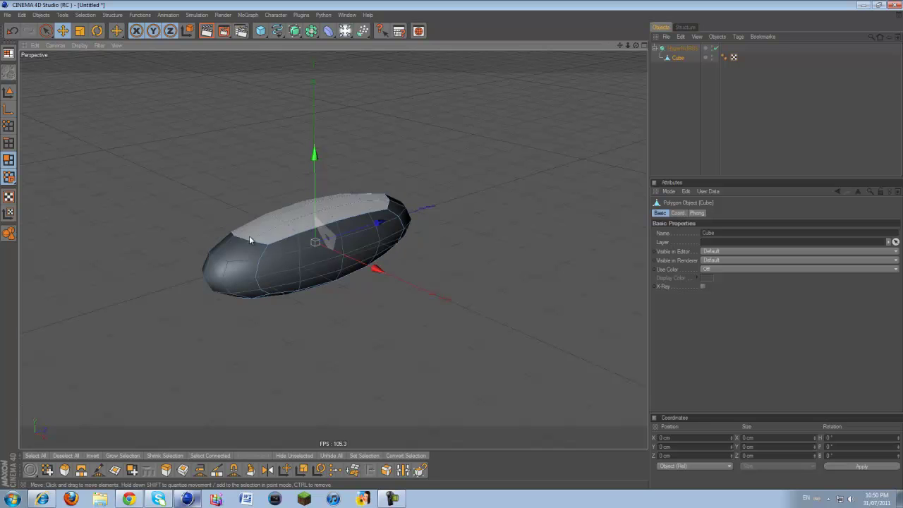
click(307, 261)
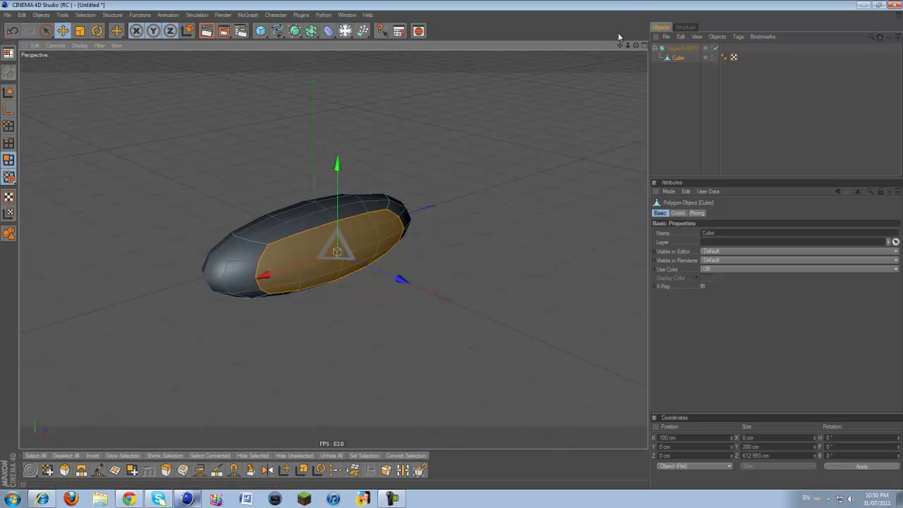
drag(636, 47, 448, 242)
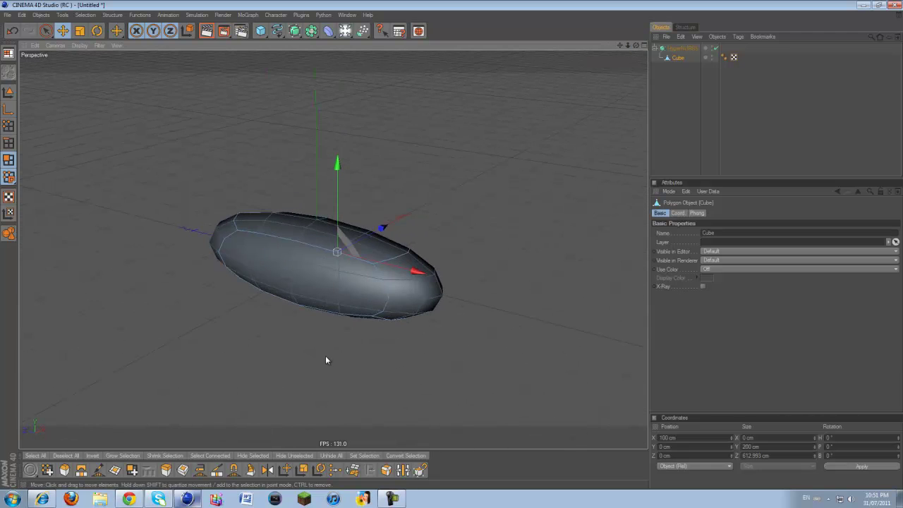
click(337, 289)
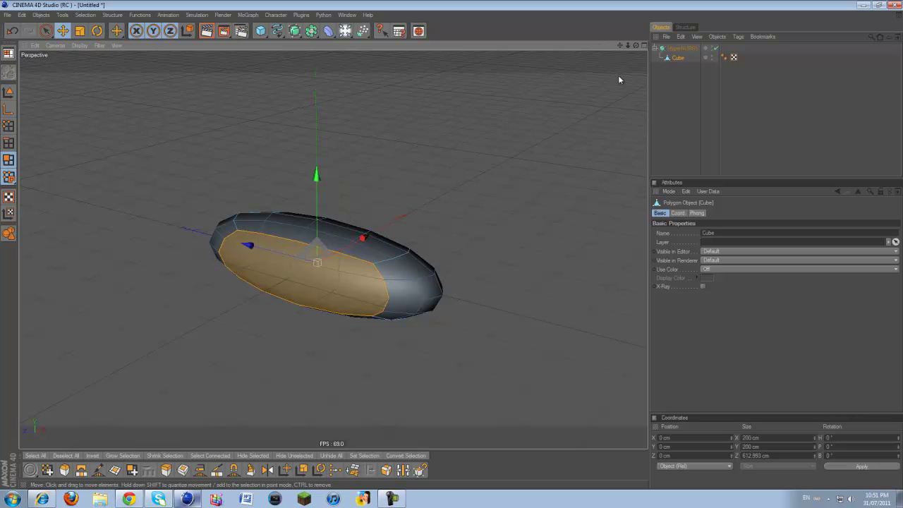
alt+drag(452, 244, 586, 139)
right_click(354, 380)
click(279, 358)
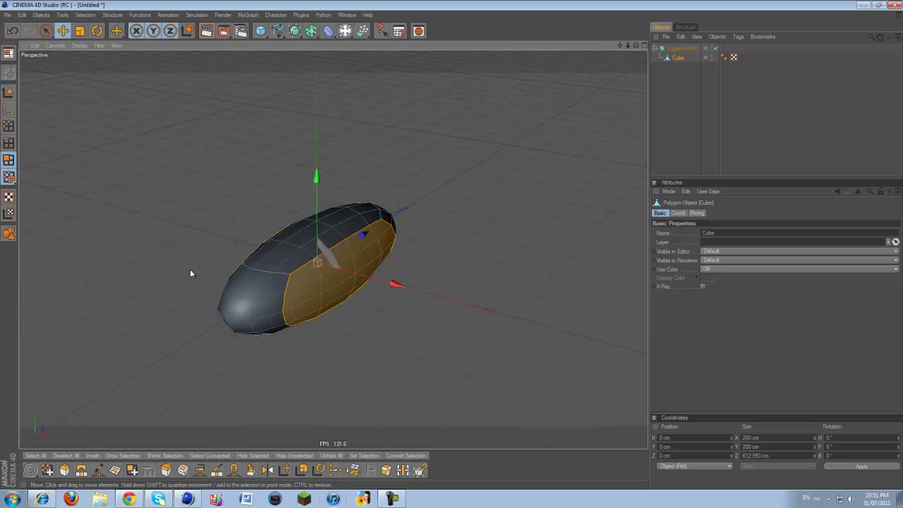
Step: Extrude the two selected side polygons outward by about 23.4 cm
click(120, 16)
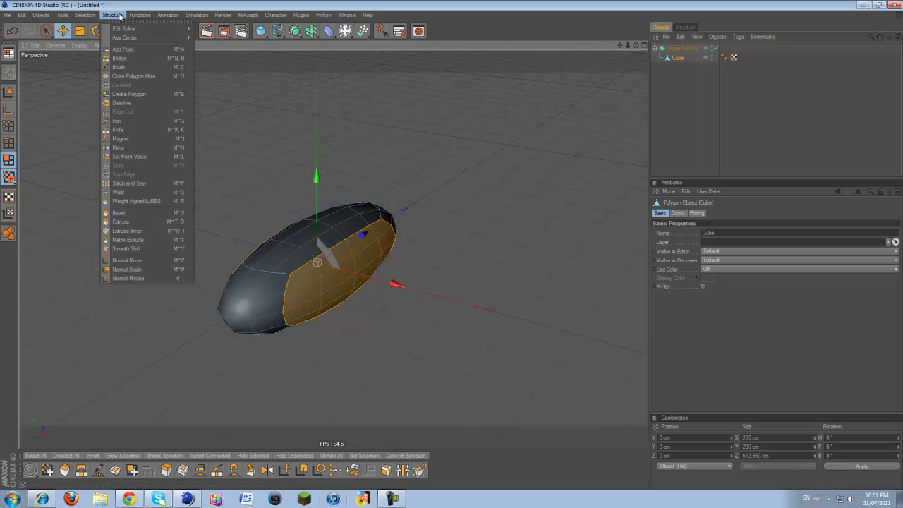
click(120, 221)
right_click(144, 162)
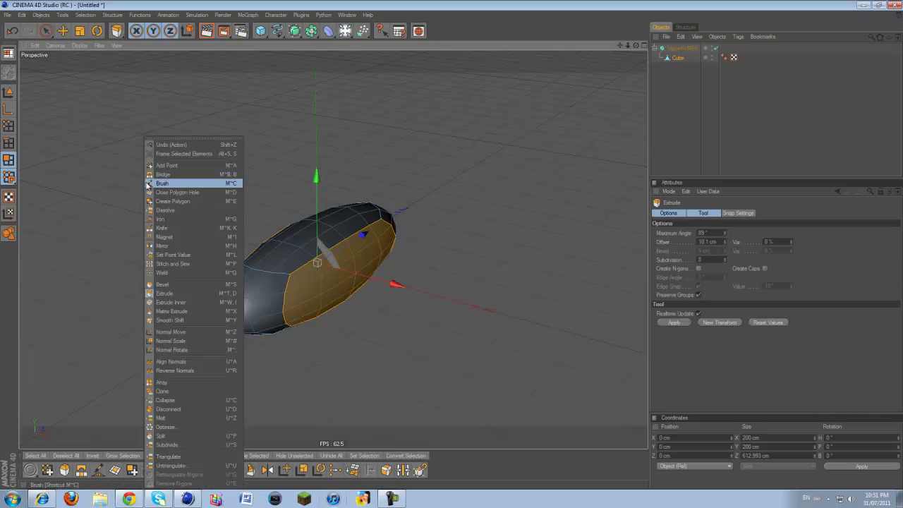
click(152, 293)
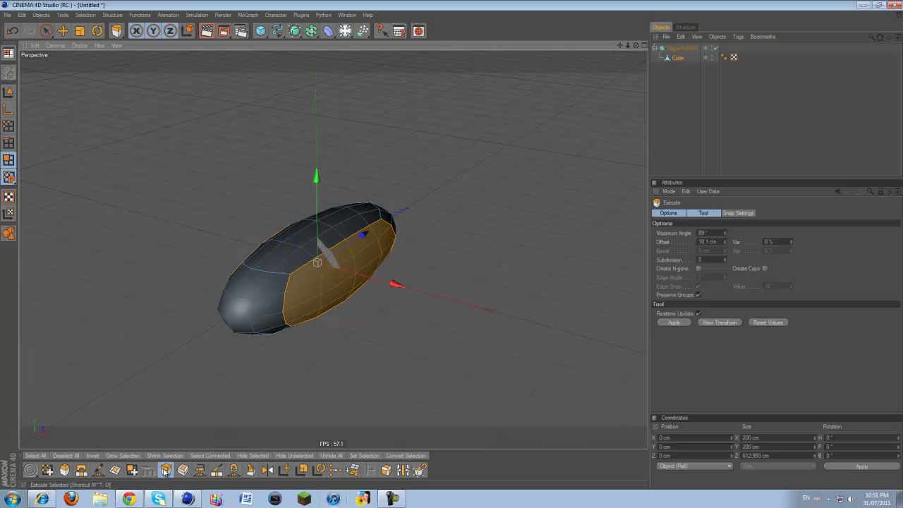
drag(251, 395, 452, 244)
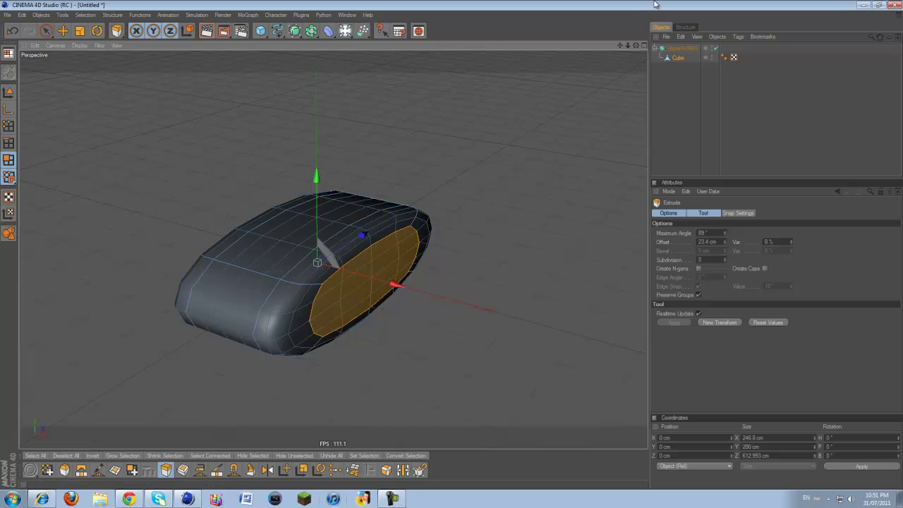
Step: Inset the extruded side polygons with Extrude Inner by about 46.6 cm
drag(636, 47, 453, 249)
right_click(525, 293)
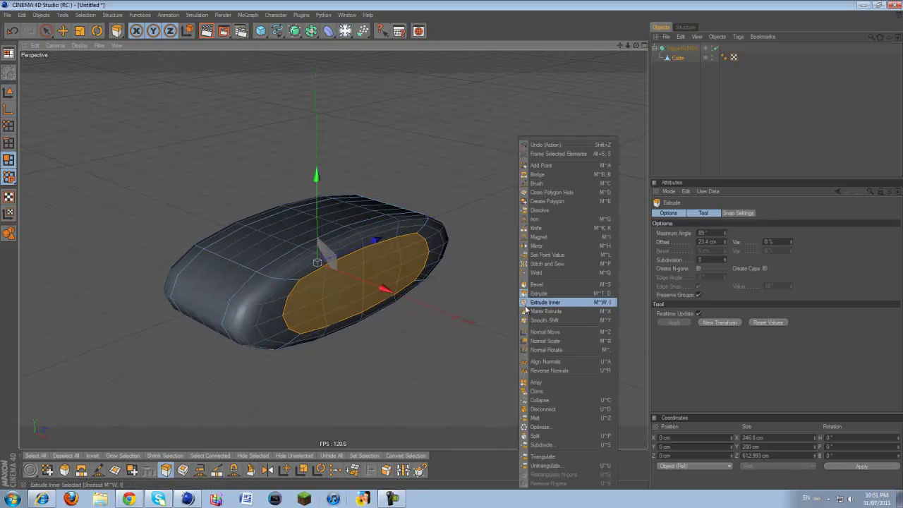
click(524, 292)
right_click(507, 295)
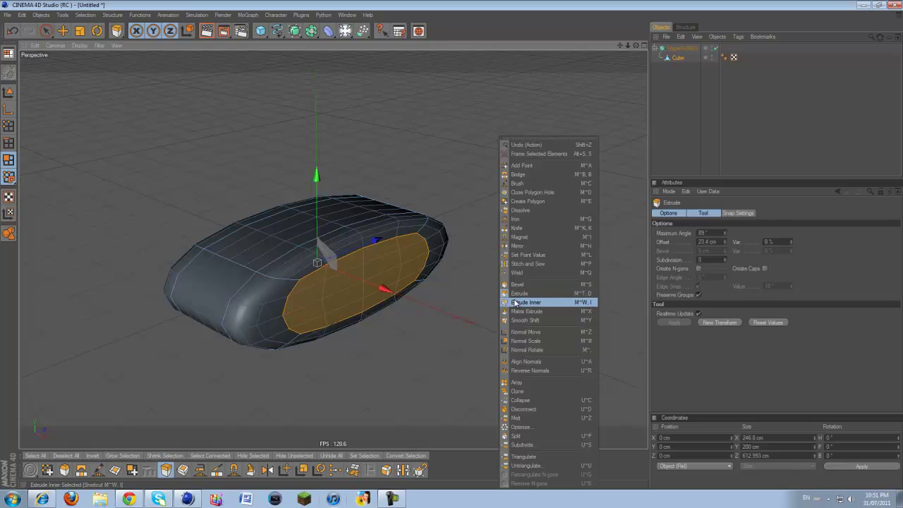
click(525, 302)
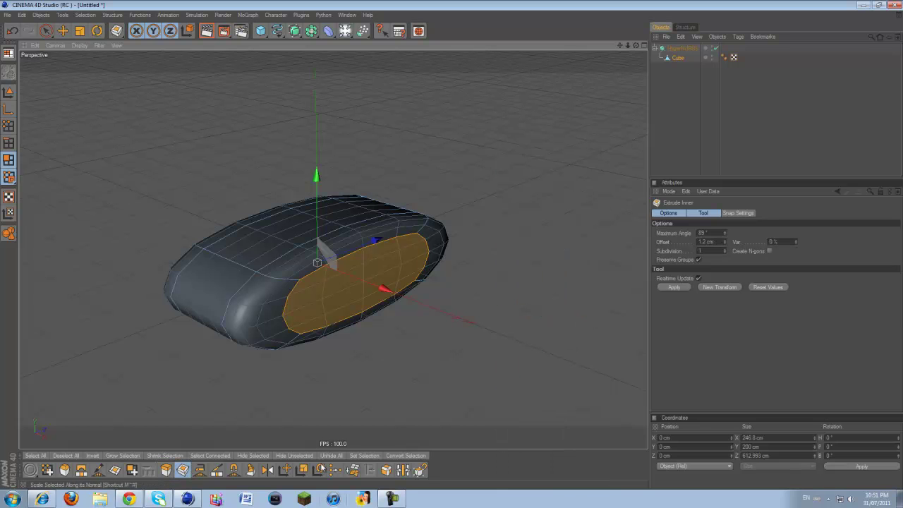
drag(451, 244, 452, 244)
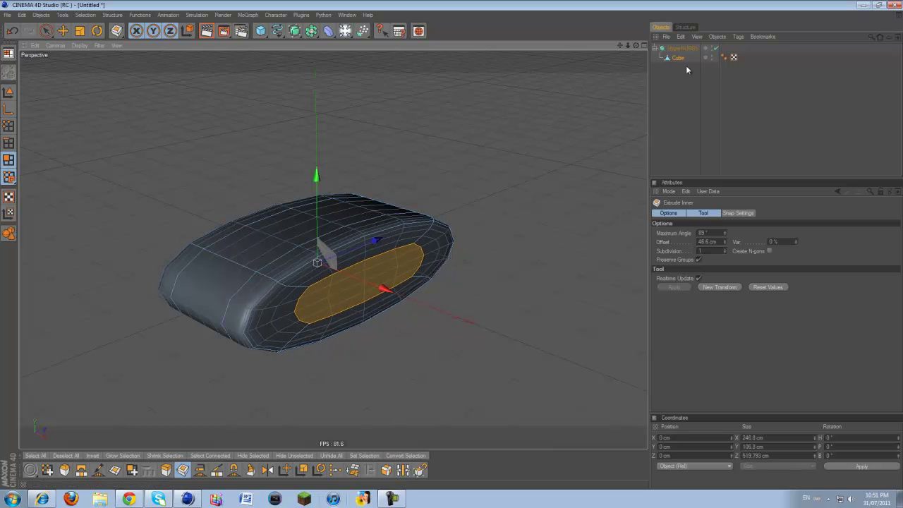
Step: Extrude the inset side polygons outward by about 124 cm
drag(636, 45, 452, 244)
click(166, 470)
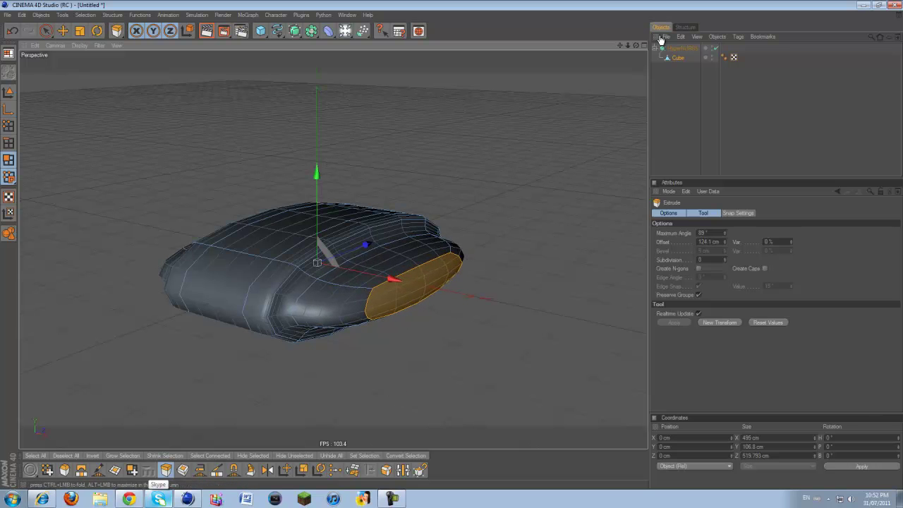
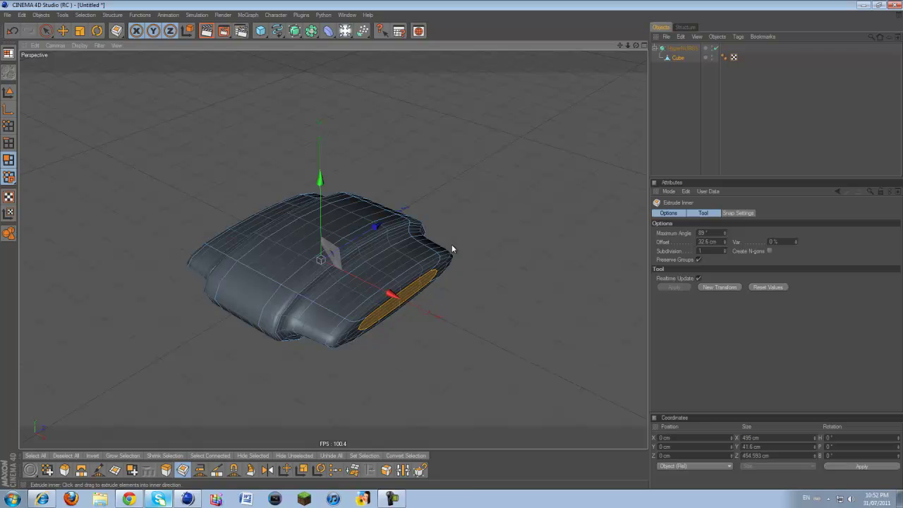
click(482, 292)
drag(458, 306, 457, 252)
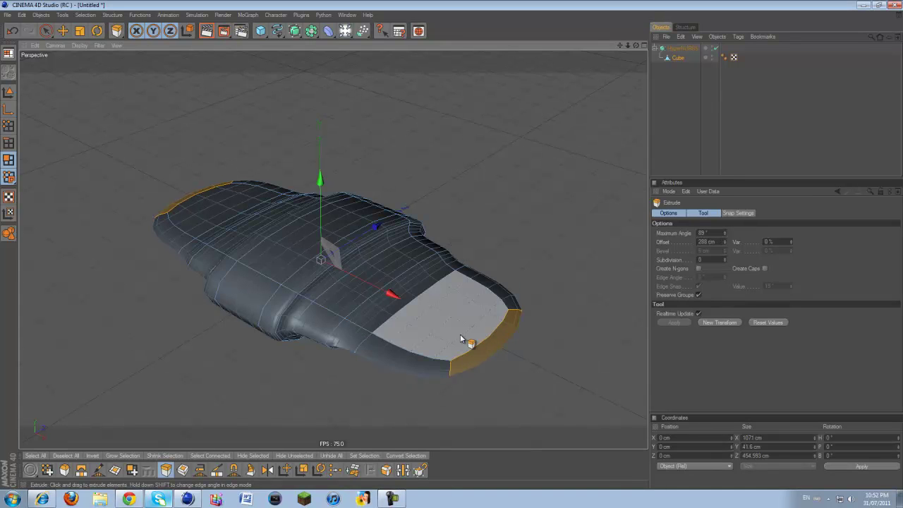
key(ctrl+z)
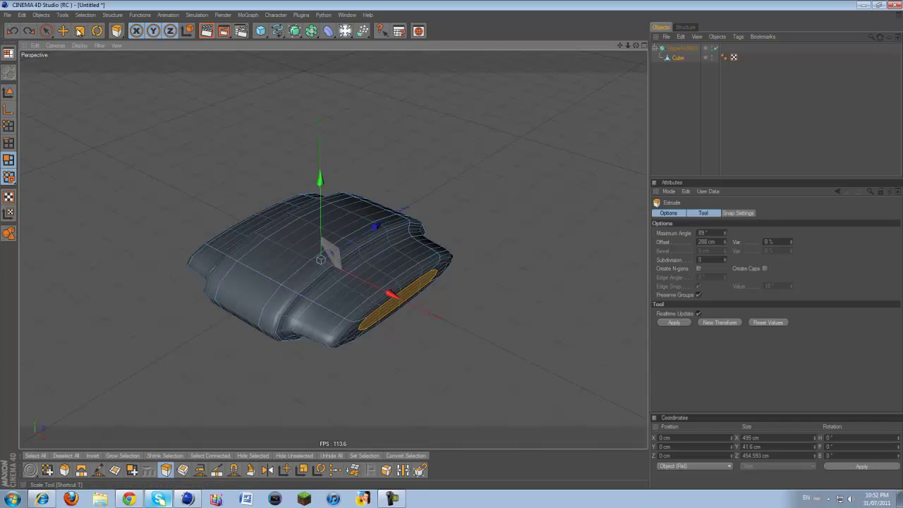
Step: Scale the two inset side polygons down to about 25 cm in Y and 288 cm in Z
click(80, 32)
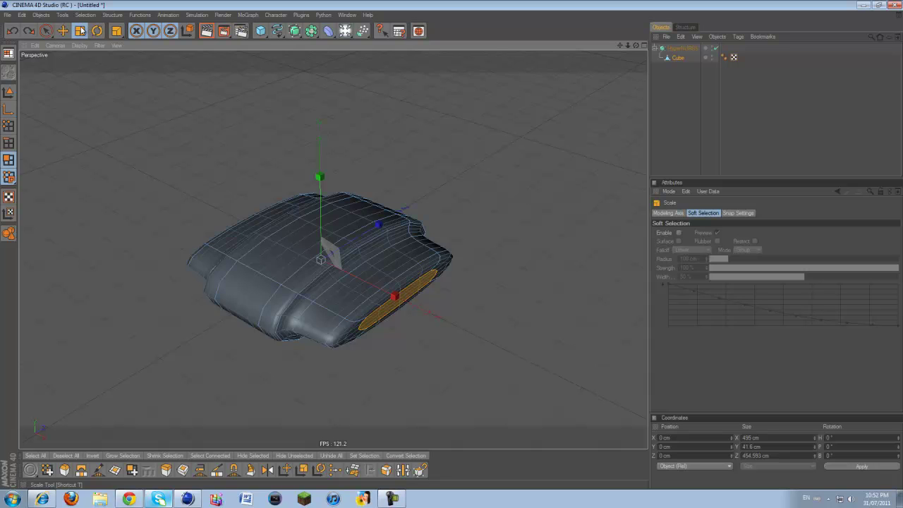
drag(321, 259, 324, 259)
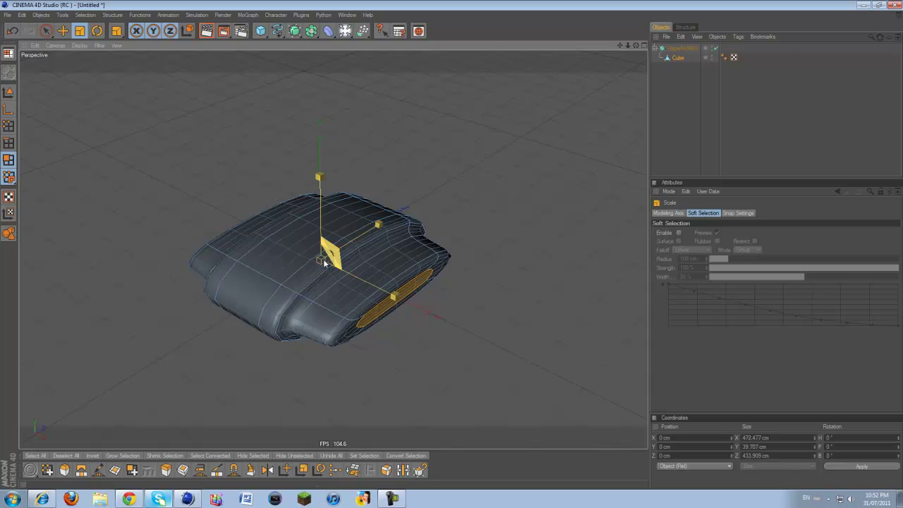
key(ctrl+z)
drag(635, 46, 356, 263)
drag(411, 240, 452, 247)
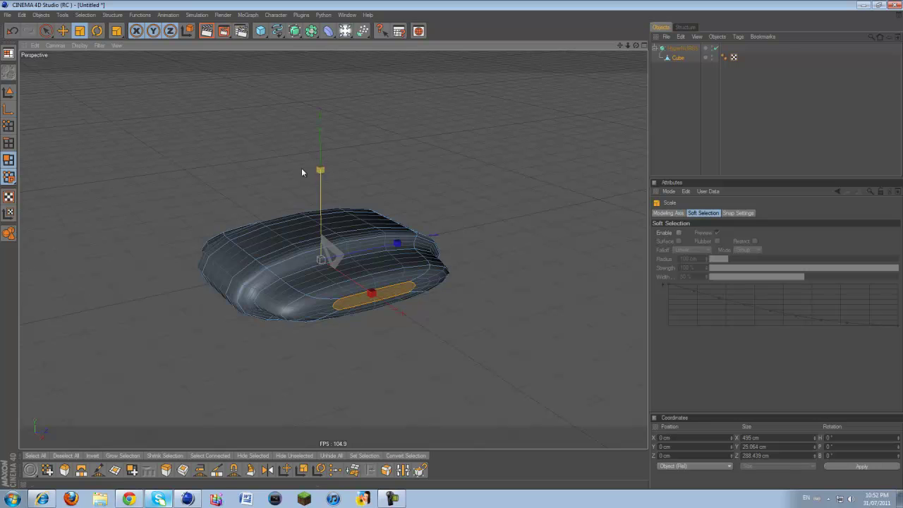
Step: Extrude the two scaled side polygons outward by about 571 cm to form the wings
right_click(168, 103)
click(166, 465)
click(166, 466)
drag(299, 347, 454, 249)
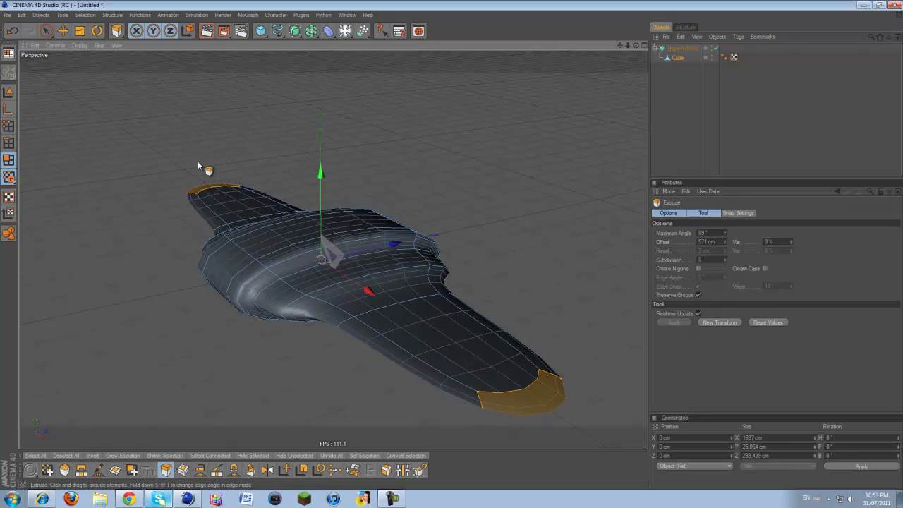
right_click(492, 234)
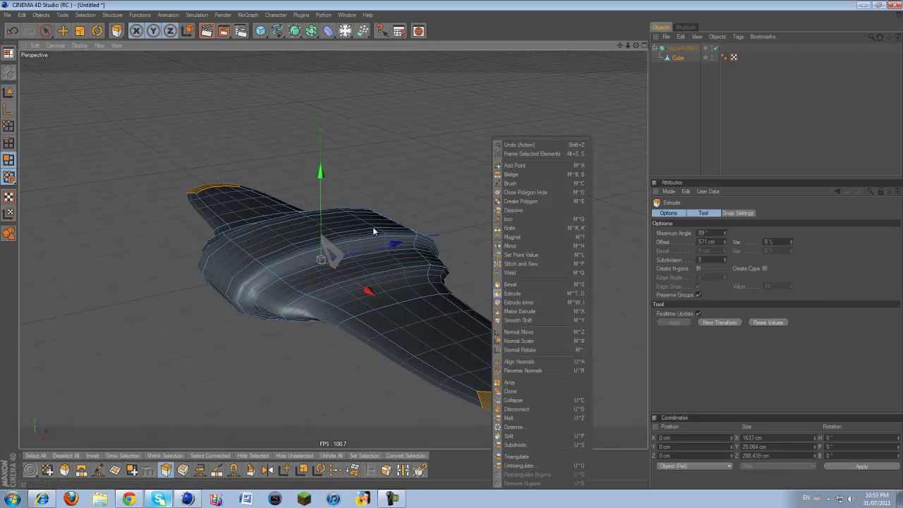
key(Escape)
key(t)
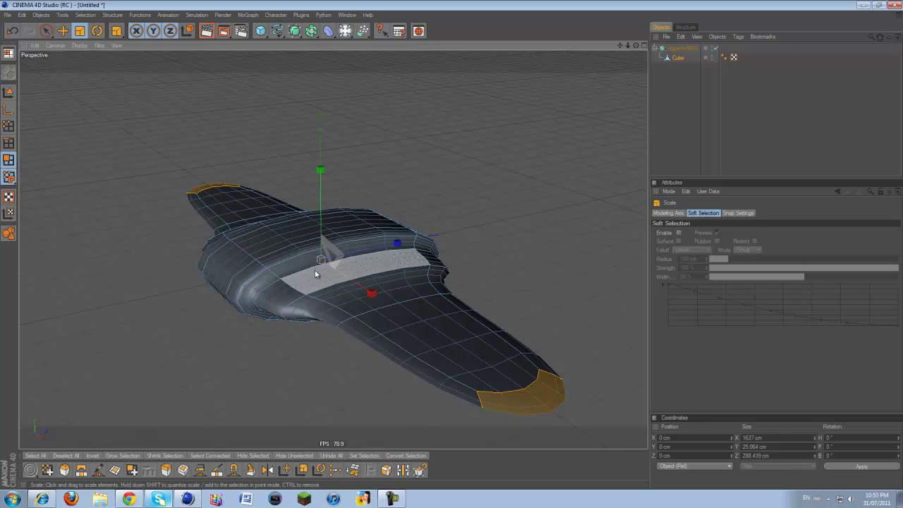
drag(452, 246, 455, 247)
key(ctrl+z)
right_click(450, 261)
click(497, 299)
drag(498, 297, 452, 250)
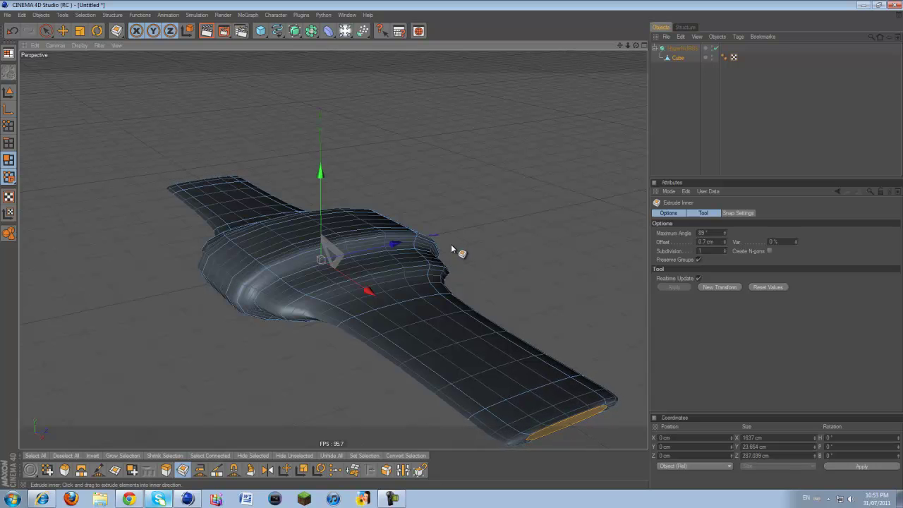
drag(400, 249, 450, 247)
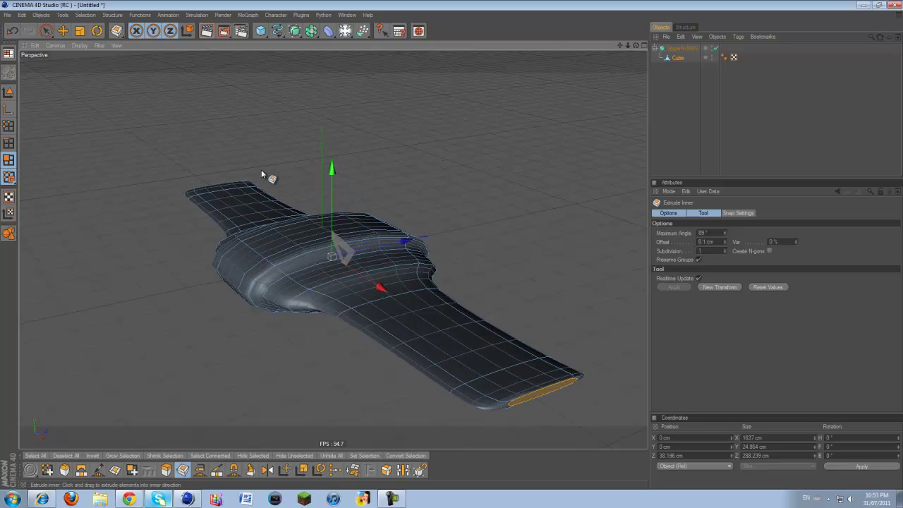
click(12, 30)
Step: Move both wing-end polygons along Z to about 436 cm so the wings sweep
click(63, 31)
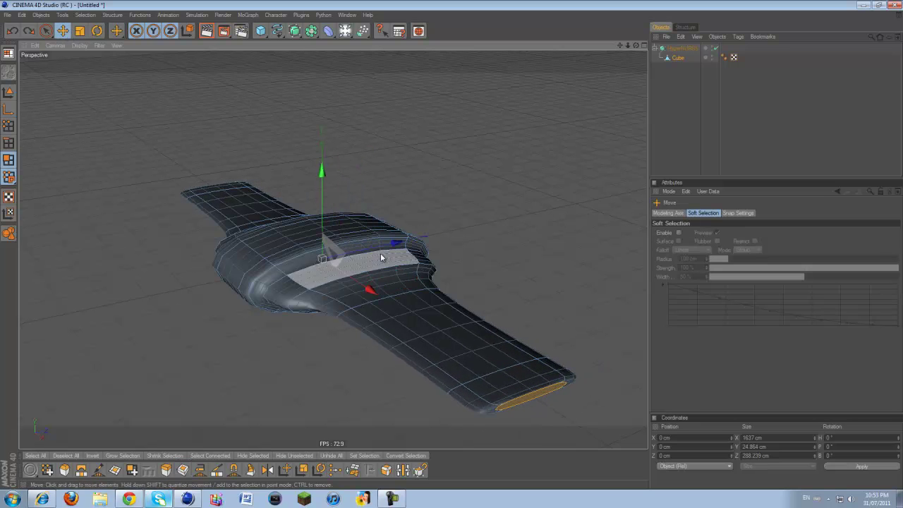
drag(396, 243, 452, 246)
key(ctrl+z)
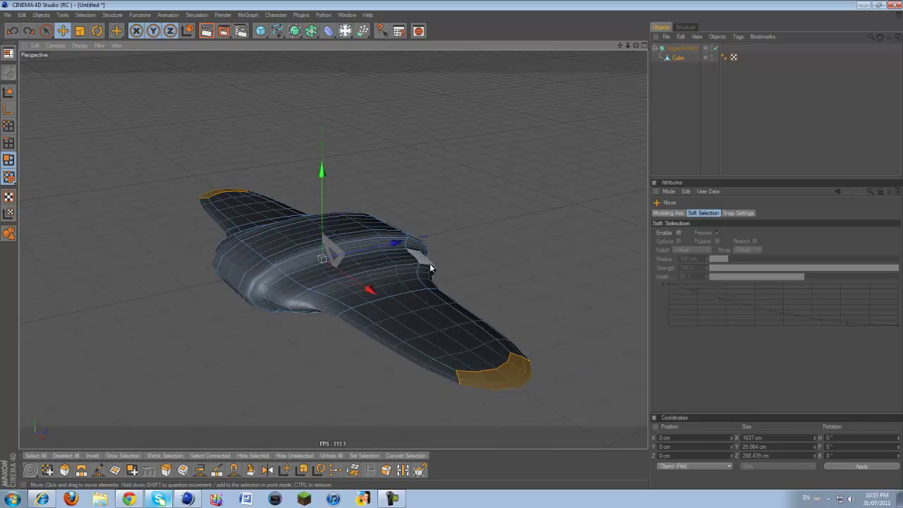
key(ctrl+y)
key(ctrl+z)
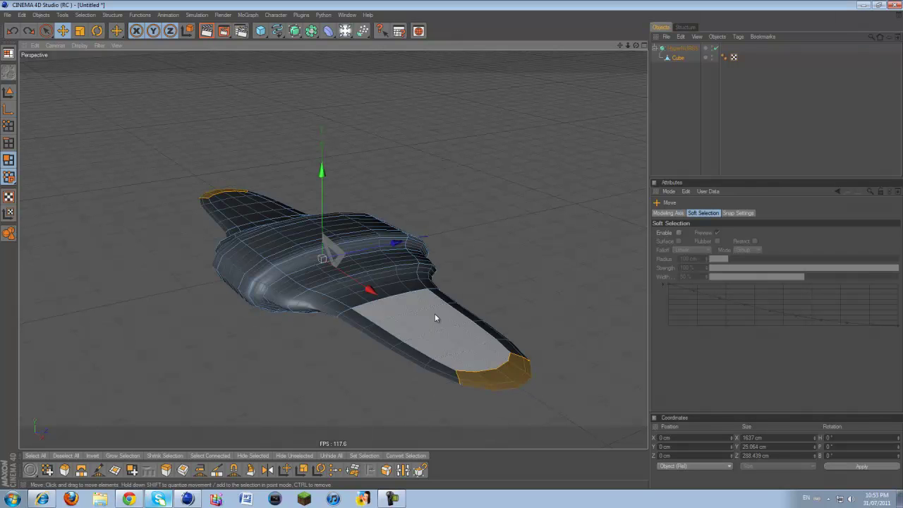
drag(395, 247, 453, 248)
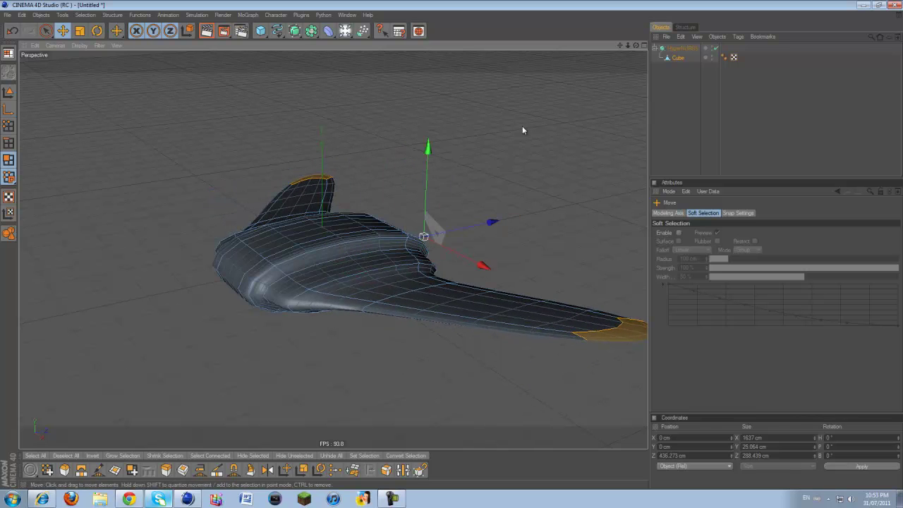
Step: Inset both wing-end polygons with Extrude Inner by about 0.8 cm to sharpen the wing tips
right_click(558, 220)
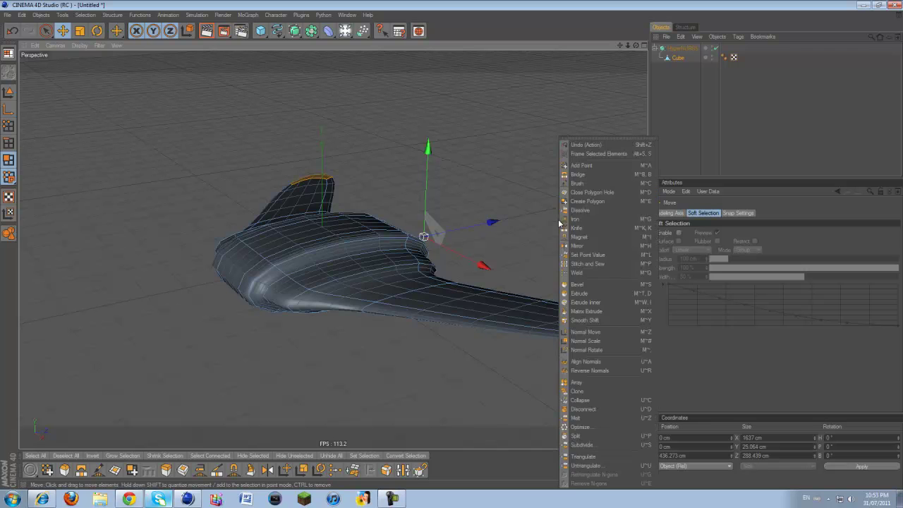
click(589, 301)
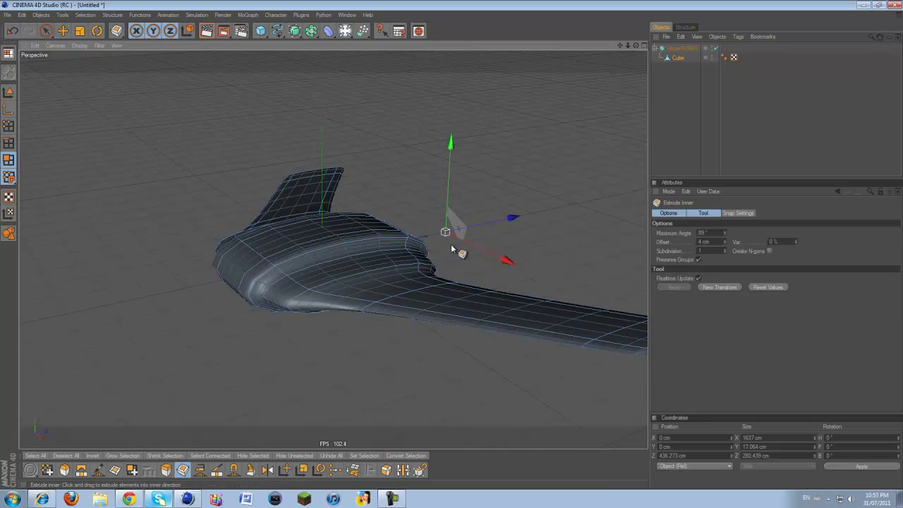
drag(633, 50, 452, 248)
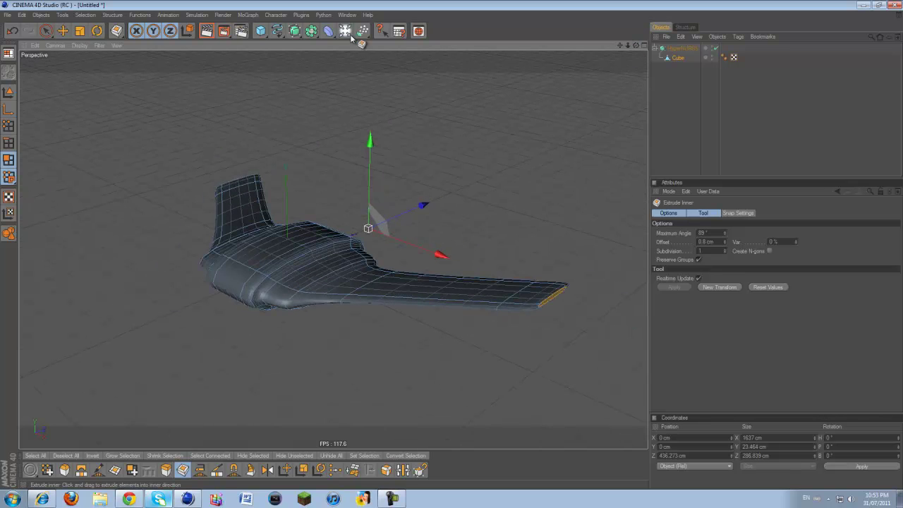
Step: Render the perspective view and examine the winged body from another angle
click(206, 30)
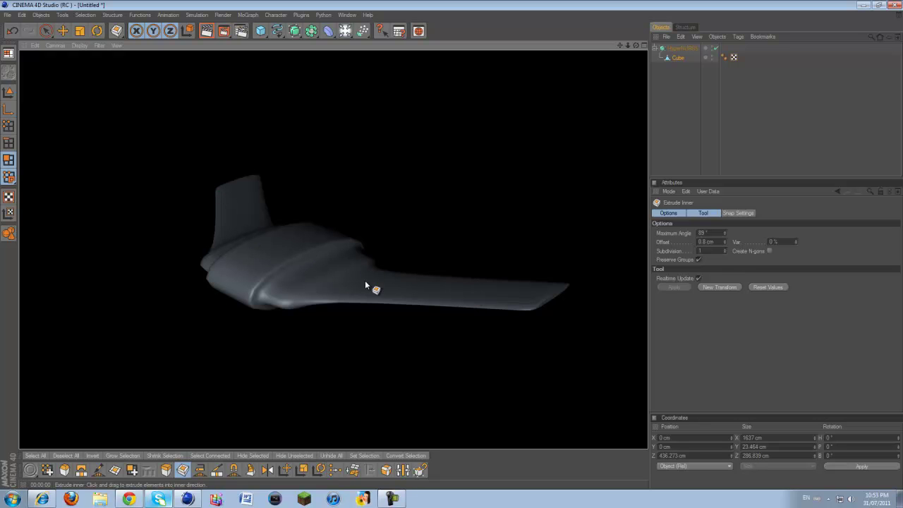
drag(633, 45, 452, 248)
scroll(382, 312, up, 4)
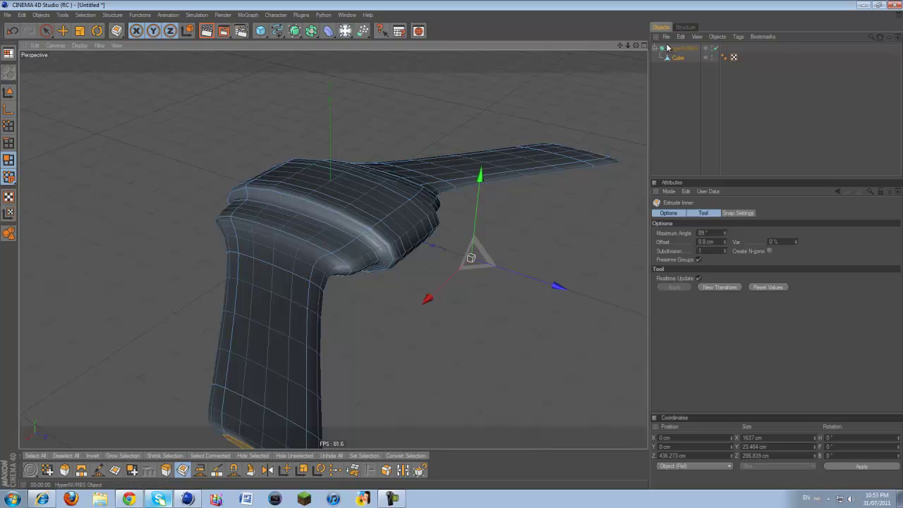
Step: Select the central body's end polygon between the swept wings and extrude it outward by about 473 cm
drag(637, 46, 449, 248)
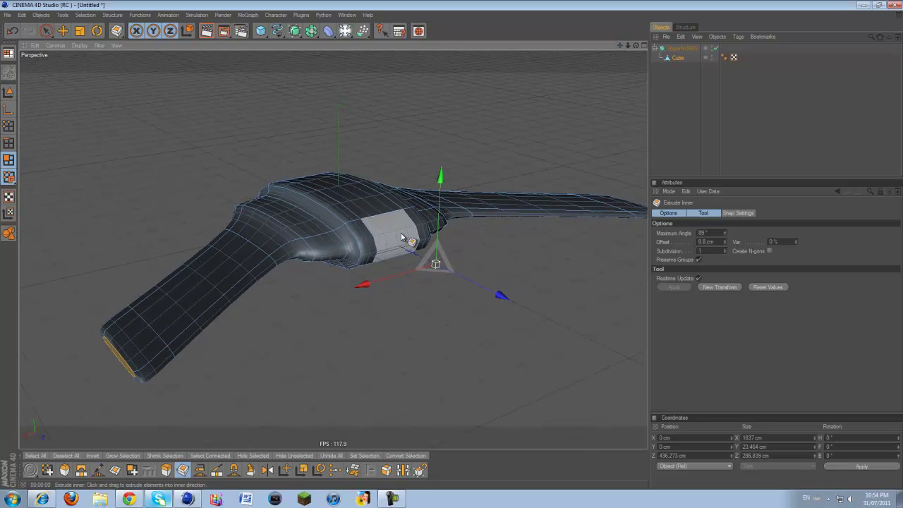
click(390, 230)
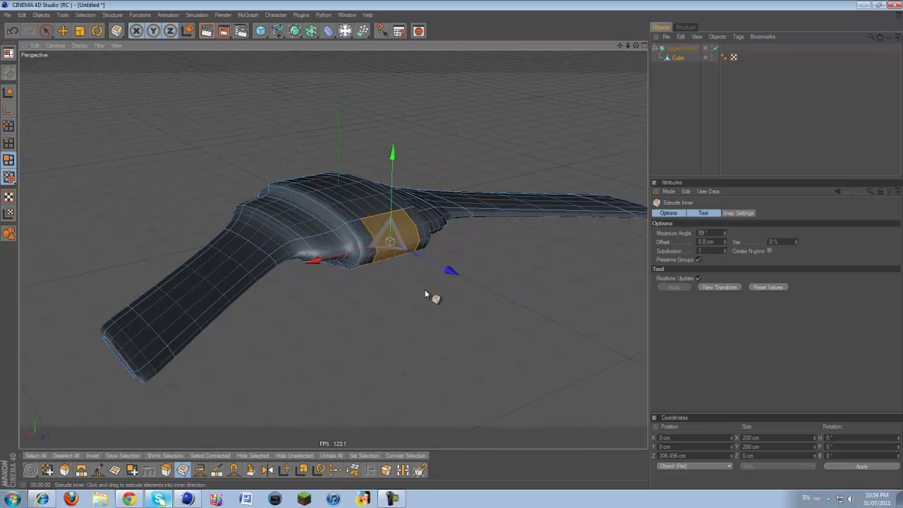
right_click(381, 293)
click(397, 292)
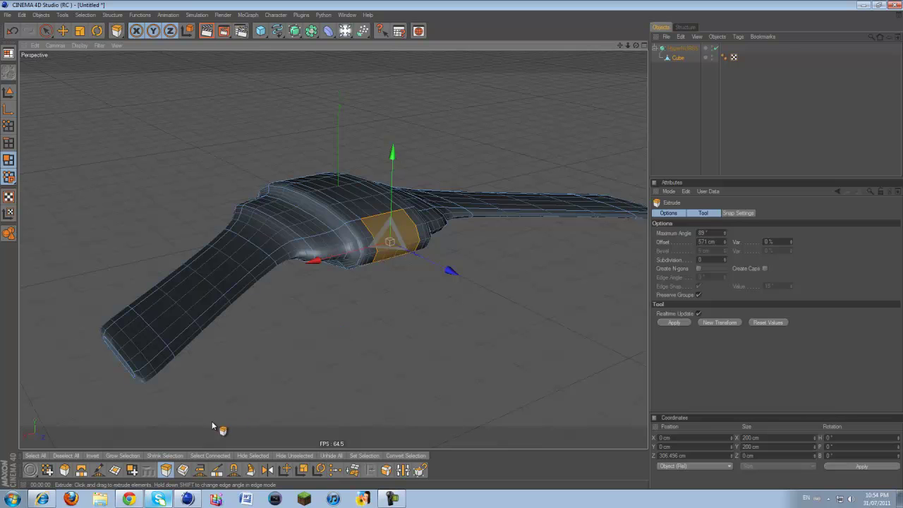
drag(360, 348, 452, 248)
Step: Inset the extruded section's end polygon with Extrude Inner by about 24 cm, and again down to about 104 cm square
drag(620, 46, 549, 48)
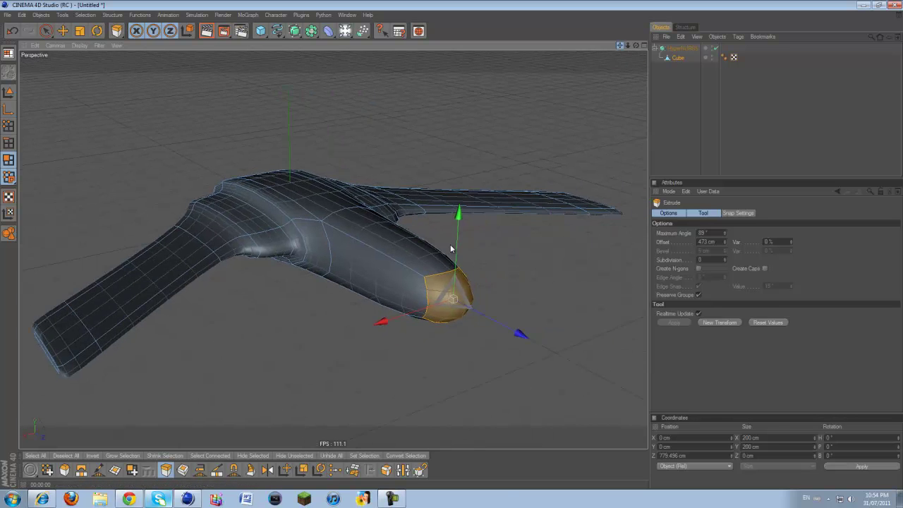
scroll(504, 267, down, 3)
right_click(504, 267)
click(528, 302)
mouse_move(451, 247)
mouse_down()
mouse_move(460, 252)
mouse_move(453, 249)
mouse_up()
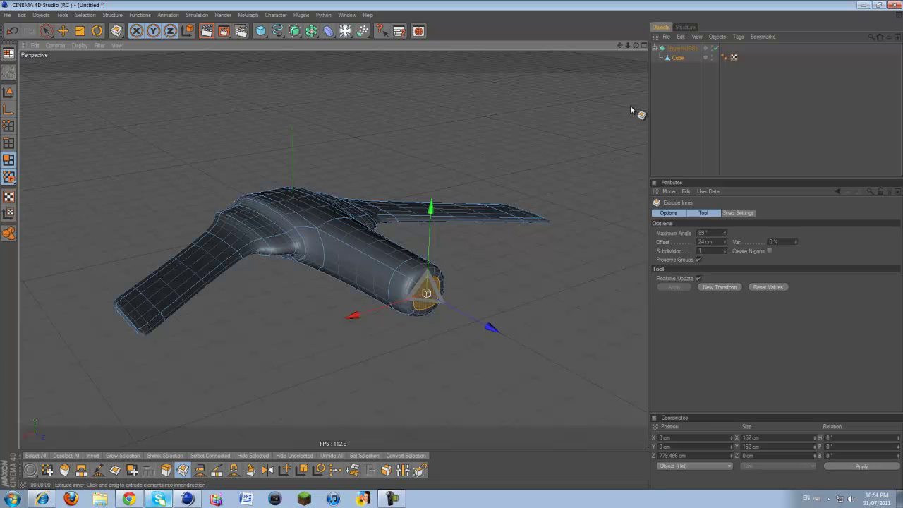
right_click(417, 356)
click(426, 305)
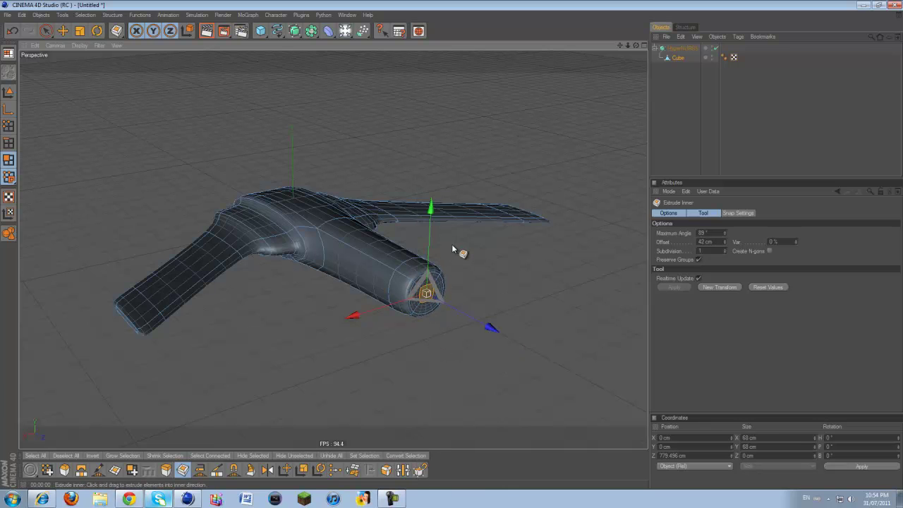
Step: Extrude the inset end polygon inward by about -125 cm to hollow out the opening
right_click(447, 319)
click(451, 295)
drag(452, 248, 452, 249)
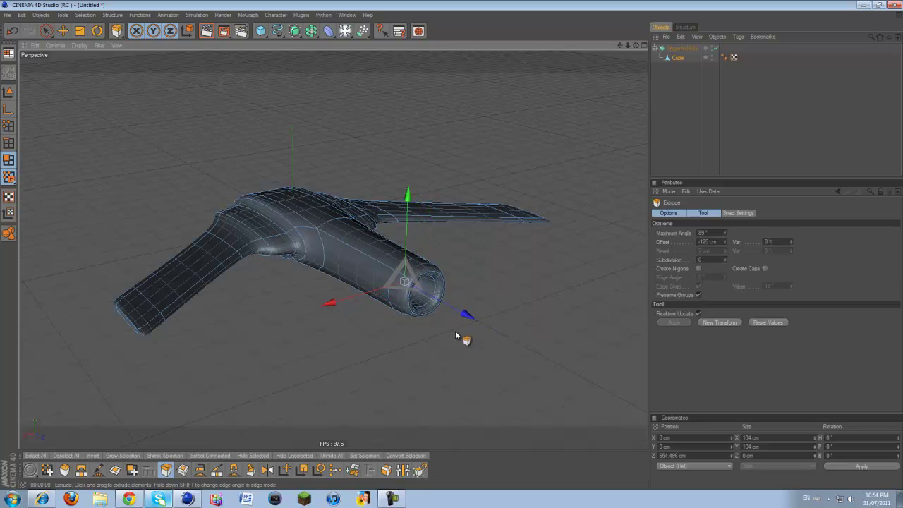
Step: Select the long upper polygon of the extruded central section and extrude it upward by about 32 cm
drag(636, 46, 453, 249)
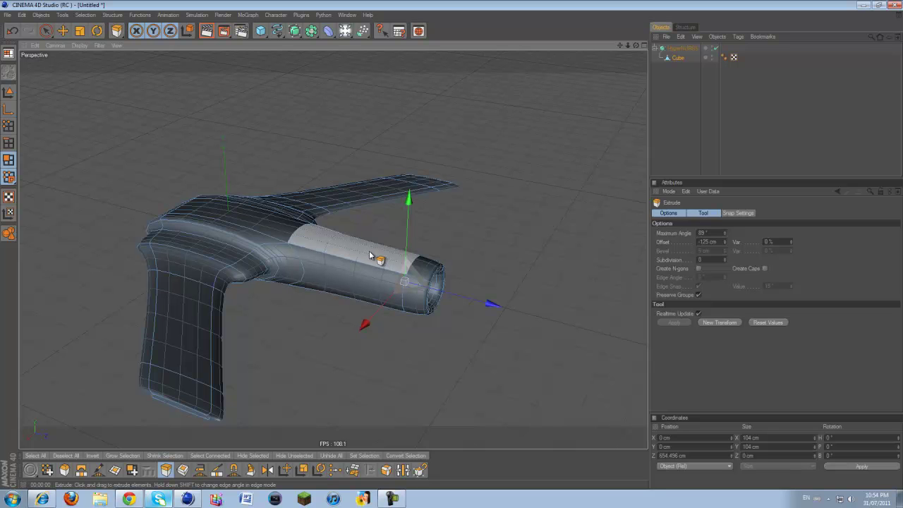
click(347, 258)
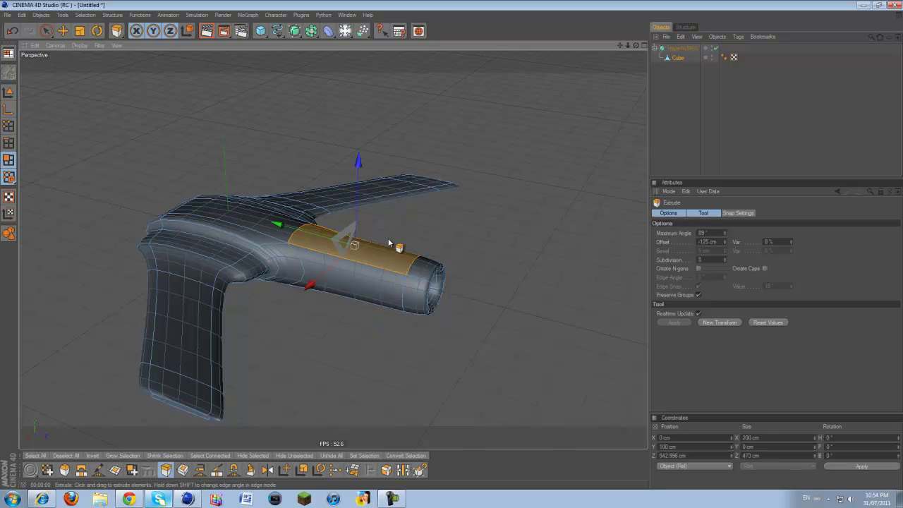
right_click(523, 354)
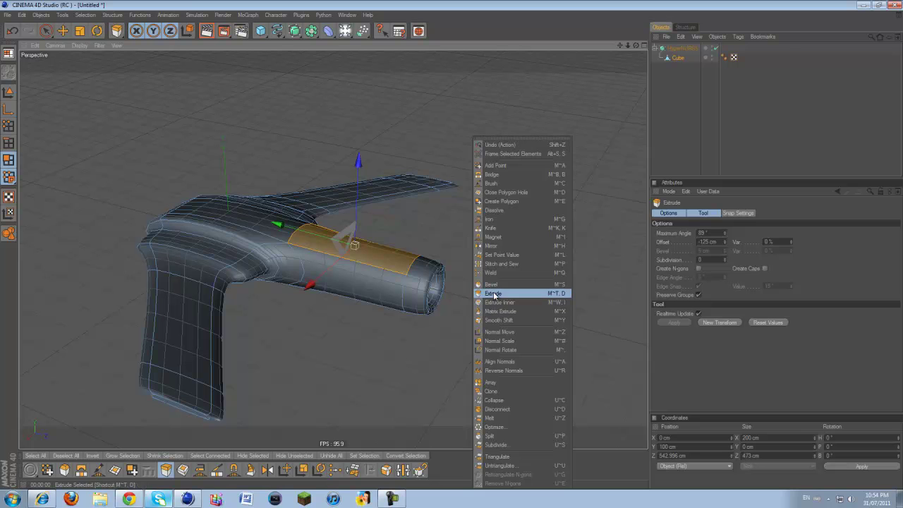
click(494, 292)
drag(392, 400, 454, 248)
right_click(453, 249)
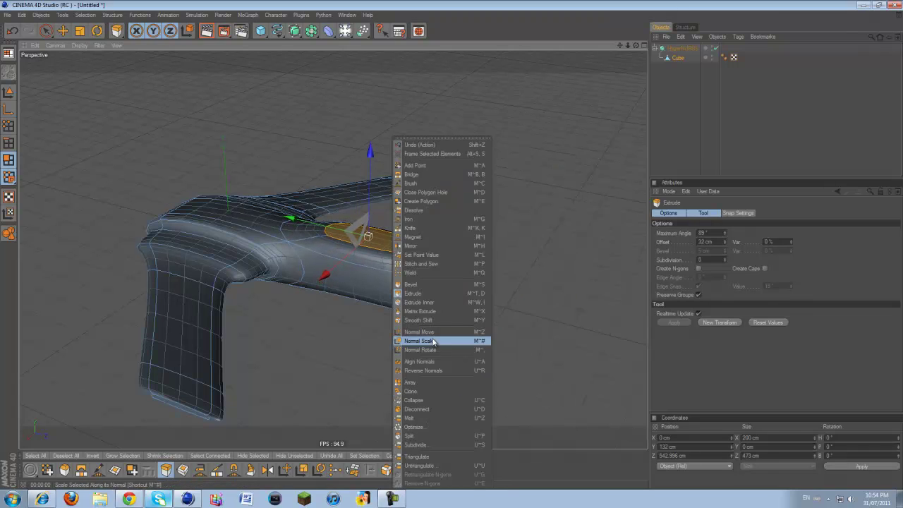
click(438, 301)
drag(453, 249, 455, 250)
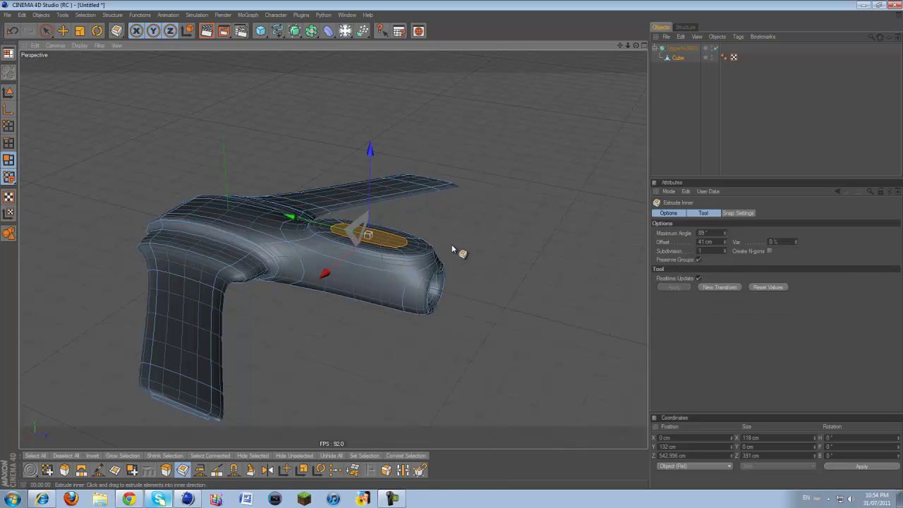
key(ctrl+z)
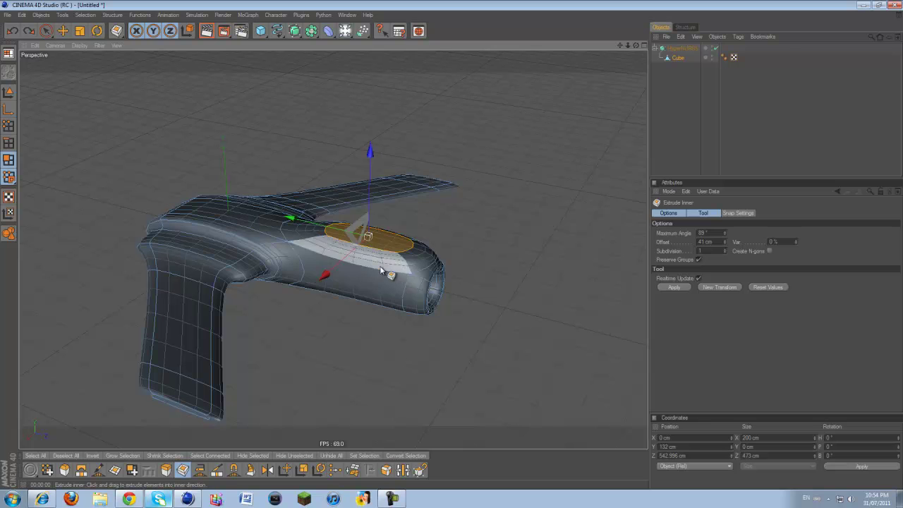
Step: Scale the raised upper polygon along X down to about 7.8 cm to form a narrow ridge
key(t)
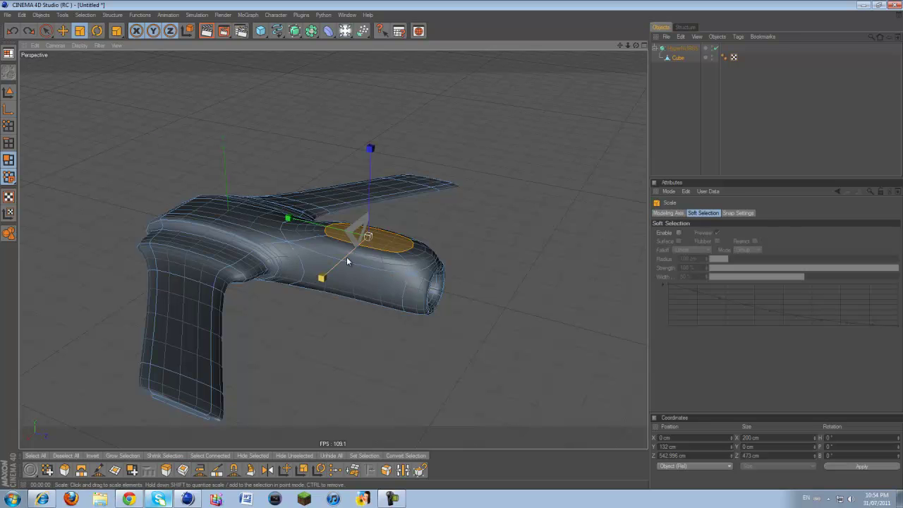
drag(635, 45, 448, 250)
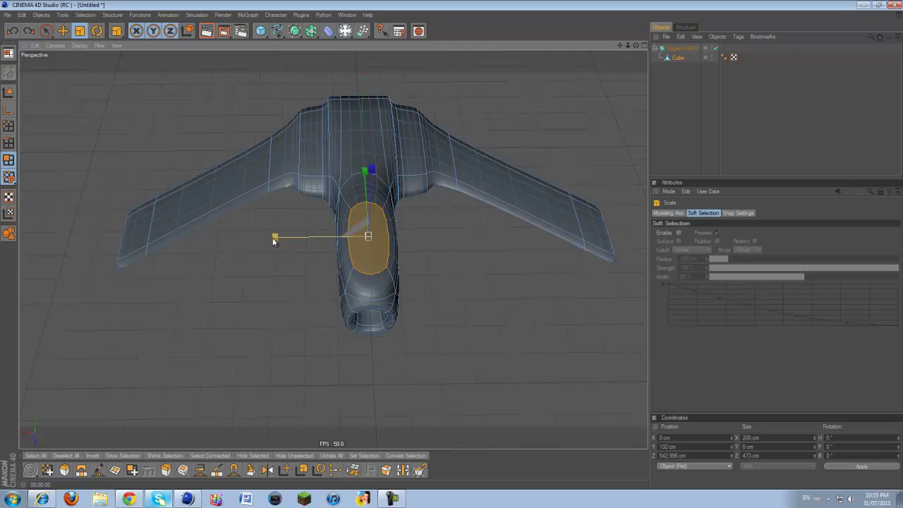
drag(454, 248, 452, 248)
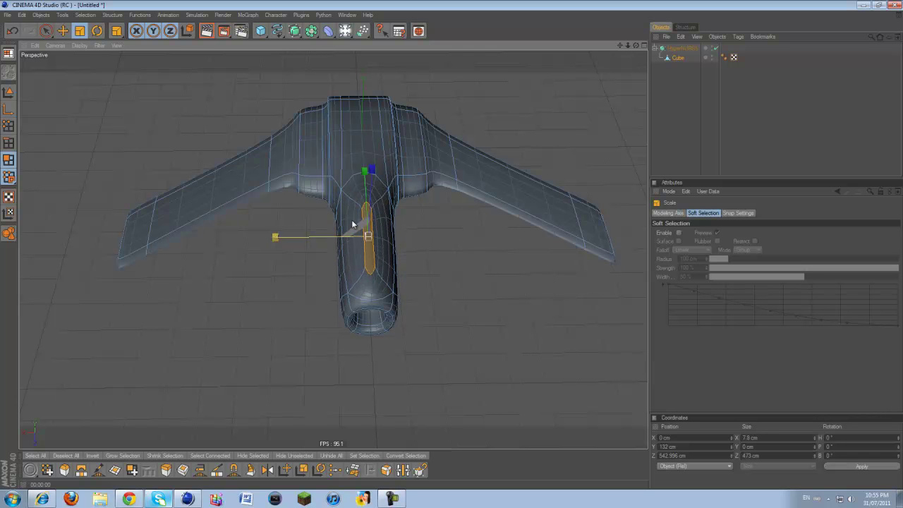
Step: Try to extrude the narrow ridge polygon upward by about 384 cm into a fin
drag(636, 45, 531, 171)
right_click(531, 172)
click(536, 293)
drag(517, 293, 527, 215)
drag(635, 45, 447, 244)
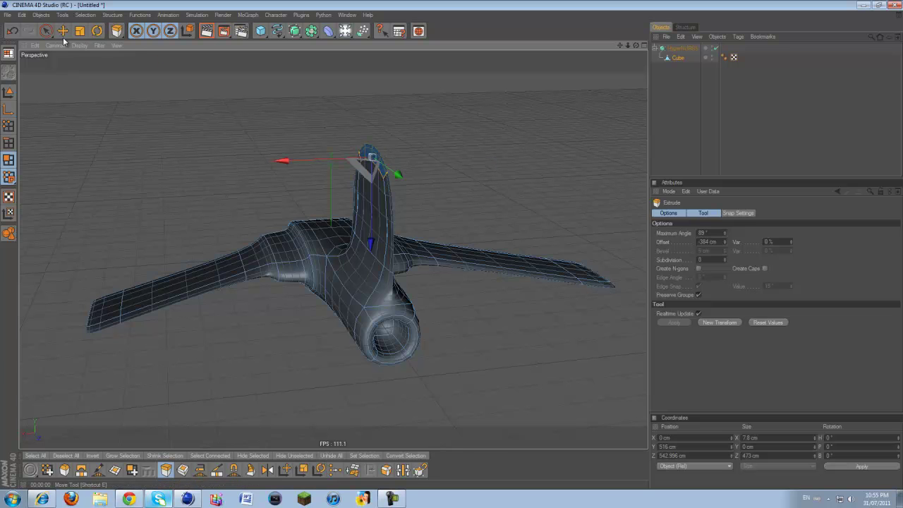
click(20, 33)
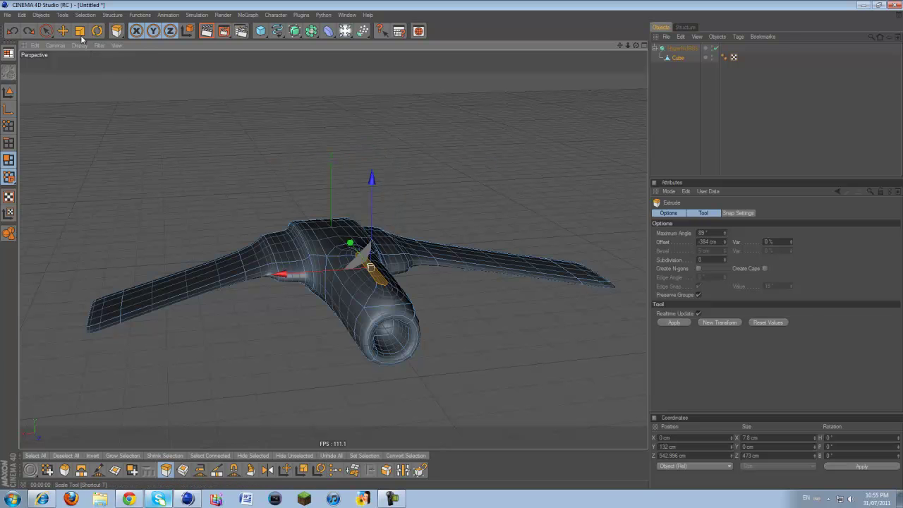
Step: Scale the ridge polygon along X to about 16.9 cm and shorten it along Z to about 280 cm
key(t)
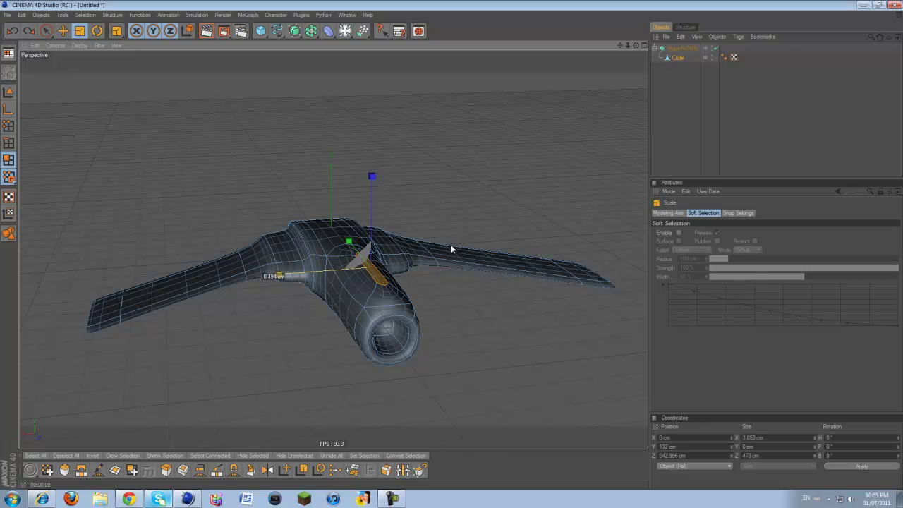
drag(392, 262, 393, 264)
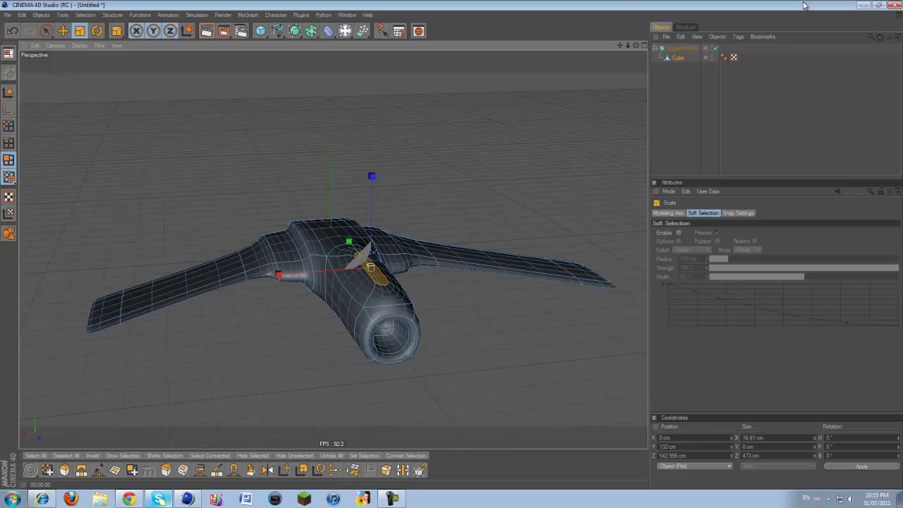
drag(636, 45, 458, 248)
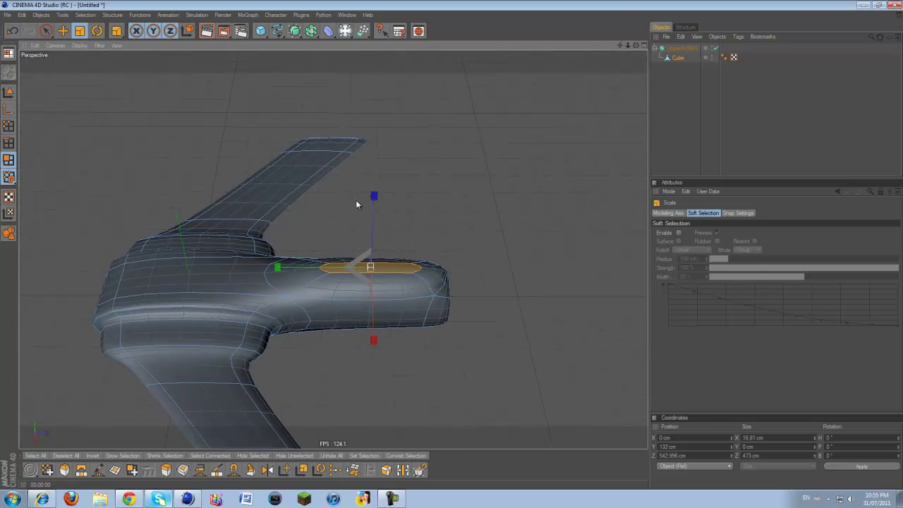
drag(281, 279, 453, 250)
Step: Extrude the ridge polygon upward by about 402 cm and move the fin's end polygon back to Z about 801 cm
right_click(509, 259)
click(513, 293)
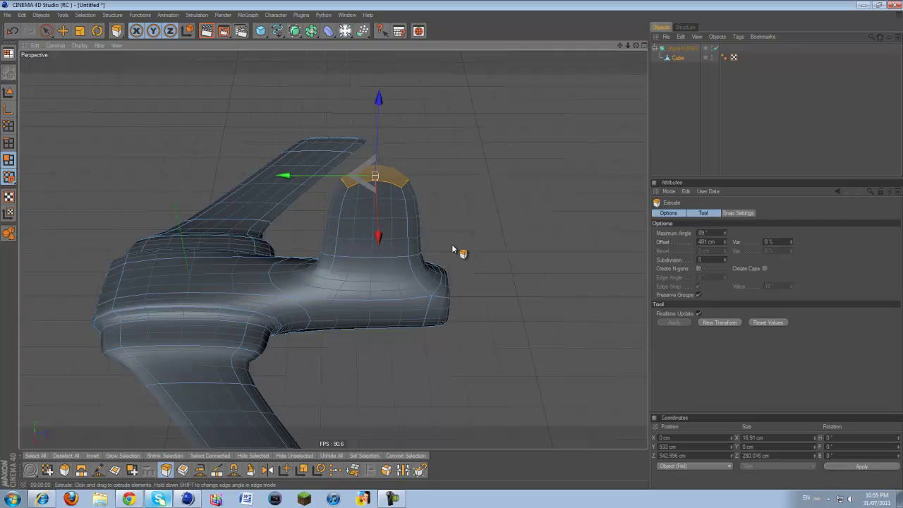
drag(636, 46, 452, 247)
drag(304, 167, 453, 247)
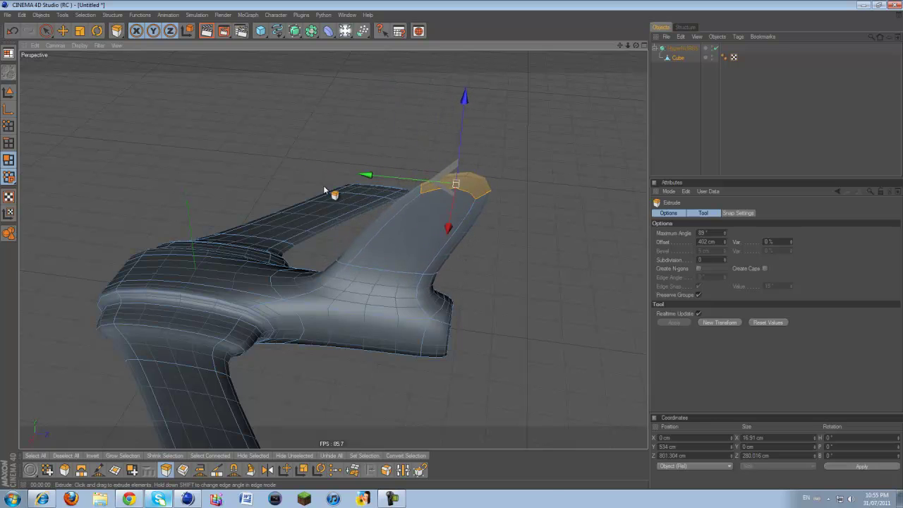
Step: Apply Extrude Inner with an offset of about -3 cm to the fin's end polygon
right_click(547, 293)
click(557, 302)
drag(560, 313, 454, 249)
drag(452, 245, 451, 245)
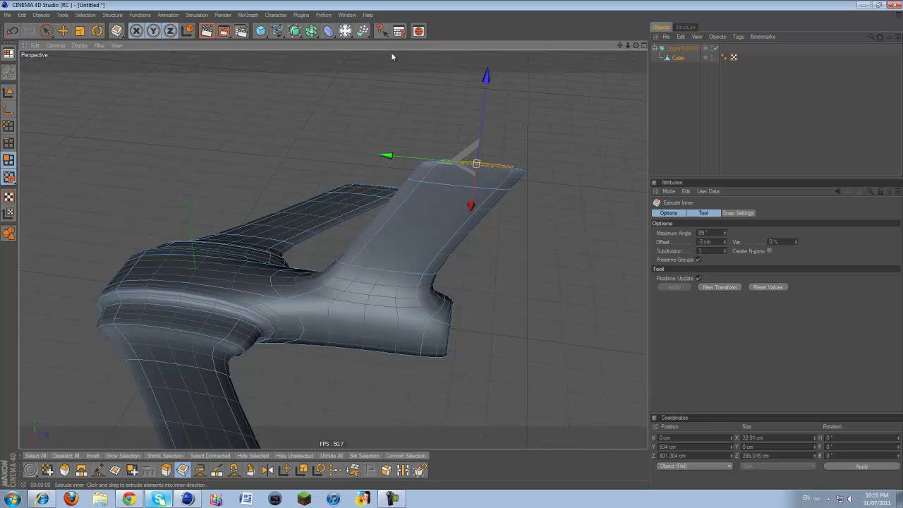
Step: Try to move the fin's end polygon upward
drag(636, 46, 447, 248)
drag(481, 77, 452, 244)
key(ctrl+z)
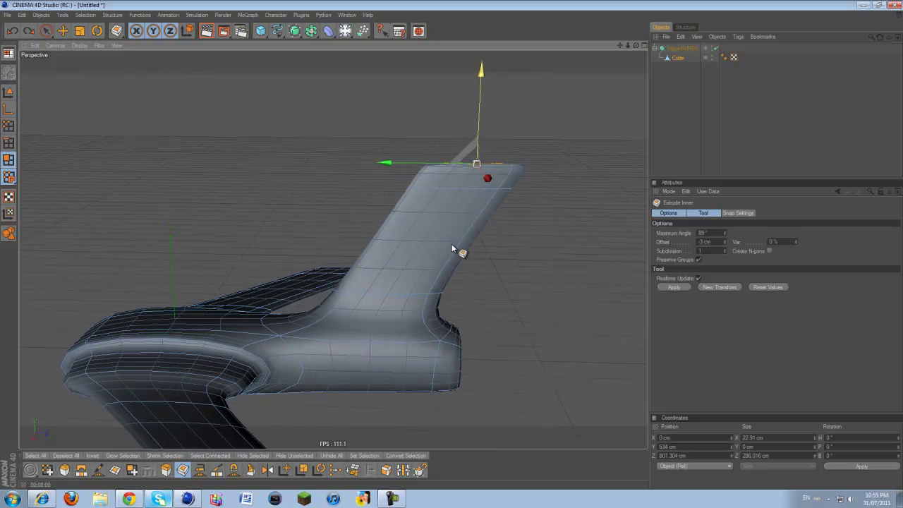
Step: Scale the fin's end polygon down uniformly to about 6.8 by 85 cm to round the fin tip
click(81, 32)
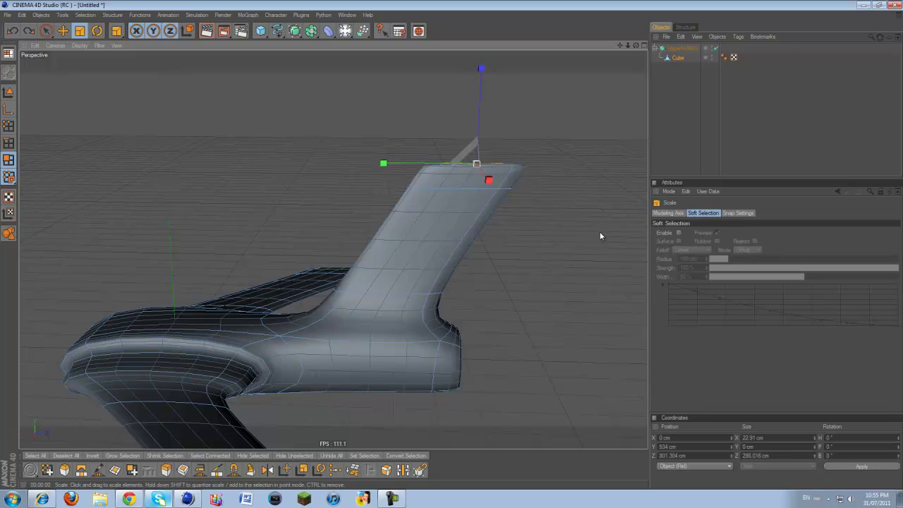
drag(439, 248, 441, 246)
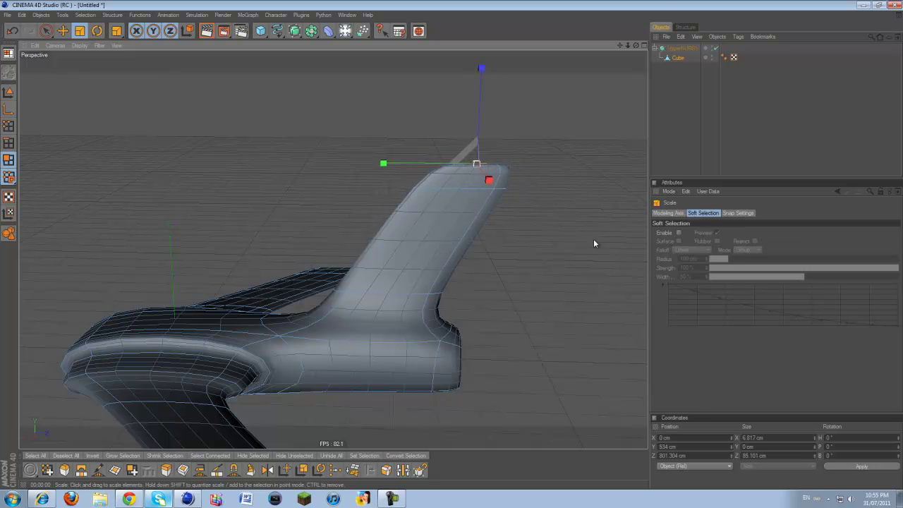
drag(635, 46, 452, 244)
scroll(462, 120, down, 5)
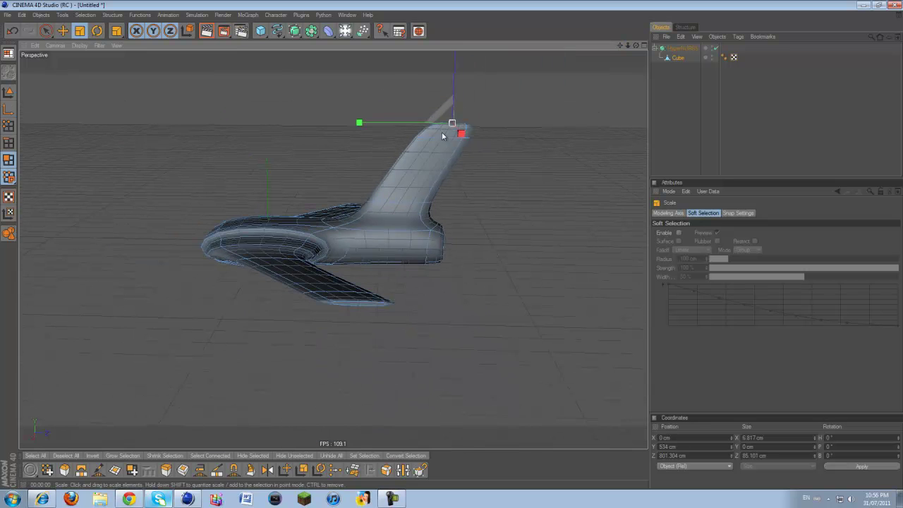
Step: Select the square polygon at the front end of the central body
alt+drag(429, 147, 396, 268)
click(265, 316)
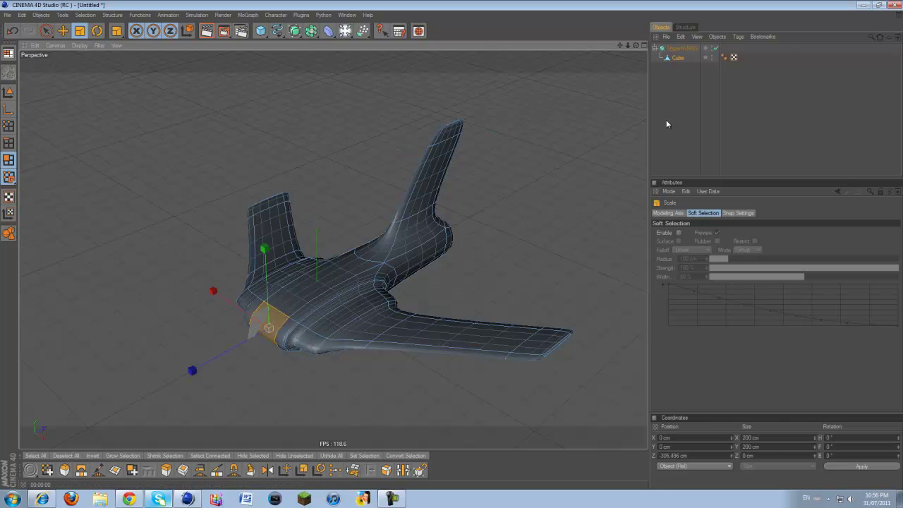
drag(620, 47, 453, 248)
drag(635, 45, 455, 249)
Step: Try to bevel the front polygon with about 102 cm extrusion and 79.3 cm inner offset to form a nose
right_click(222, 297)
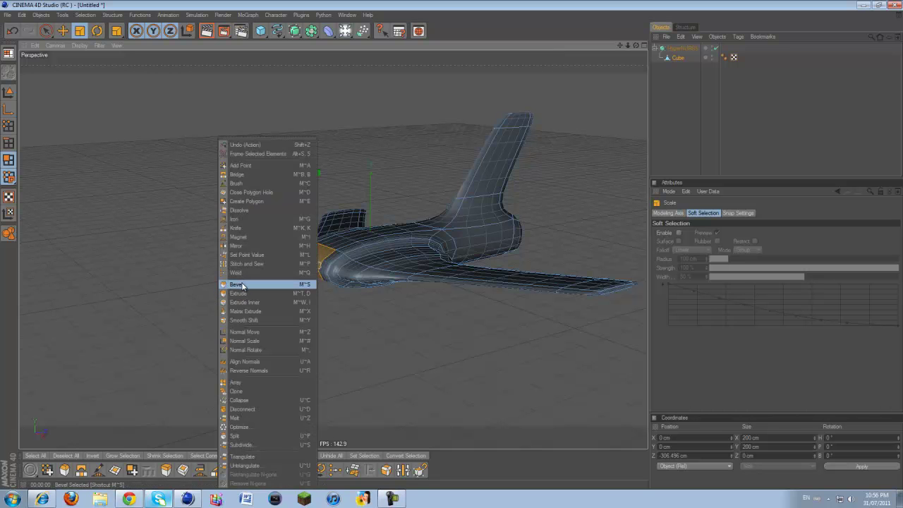
click(236, 286)
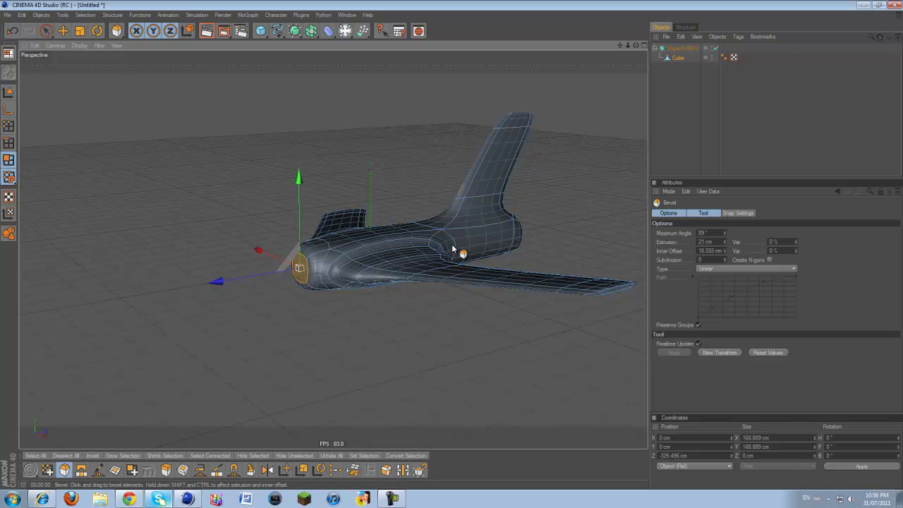
drag(452, 244, 452, 244)
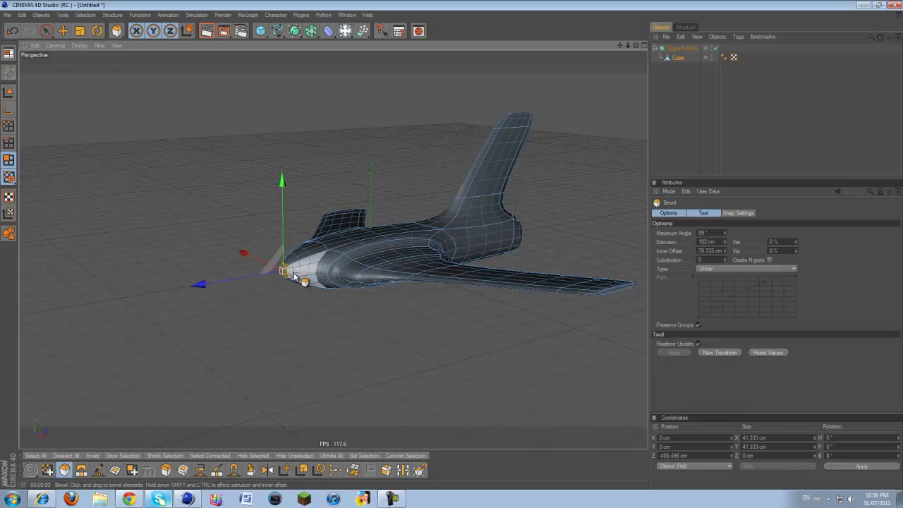
Step: Try to pull the beveled nose tip forward along Z to about -572 cm
drag(224, 277, 453, 248)
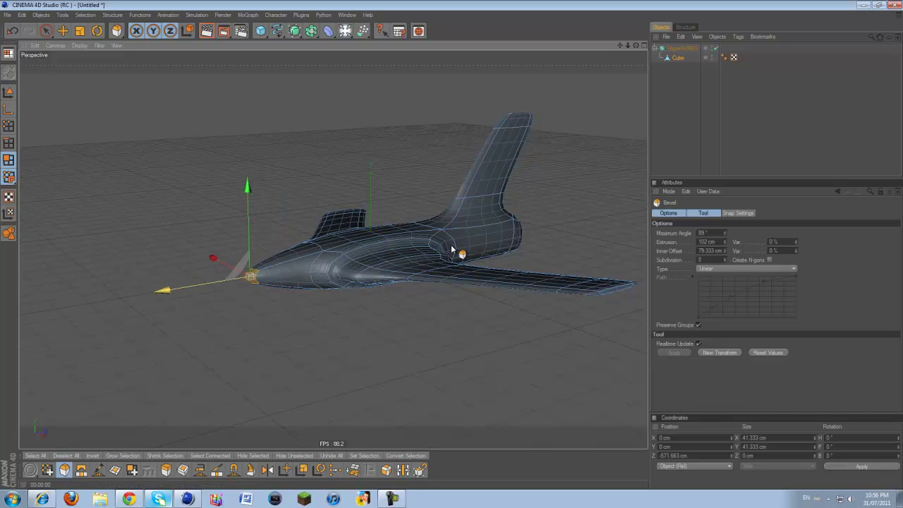
key(ctrl+z)
right_click(302, 339)
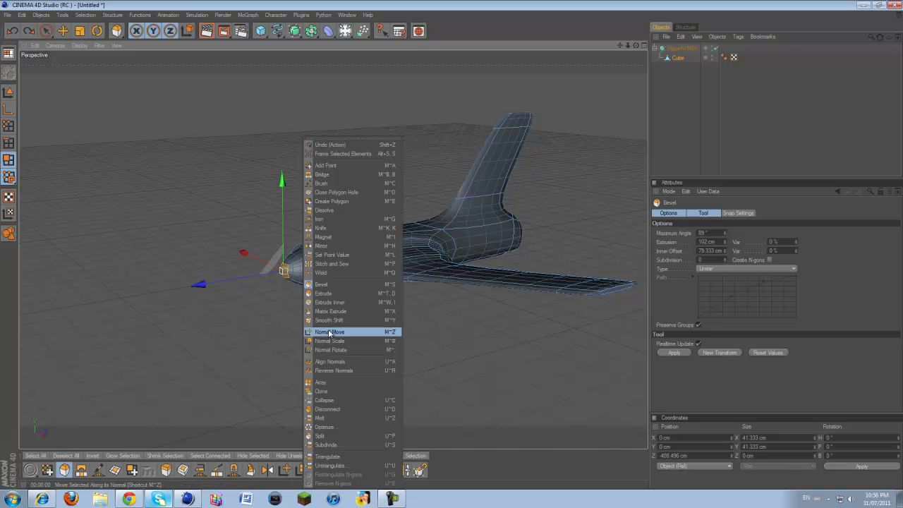
click(481, 287)
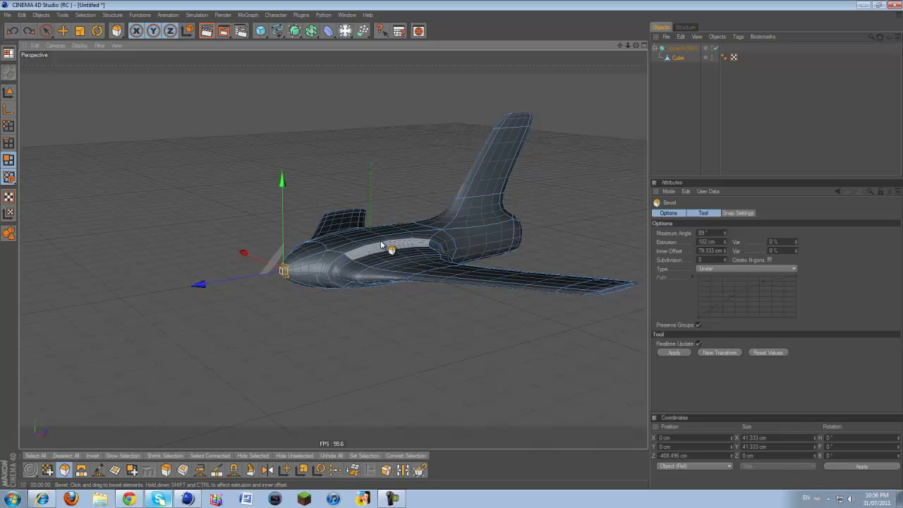
Step: Try a bevel extrusion of about 156.4 cm on the nose, and undo the nose bevel
drag(620, 44, 451, 247)
scroll(384, 233, up, 3)
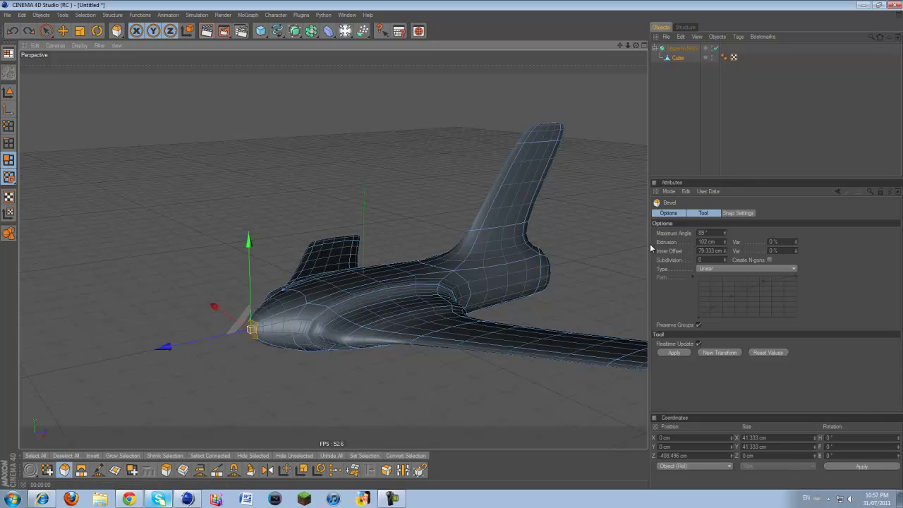
drag(724, 245, 726, 244)
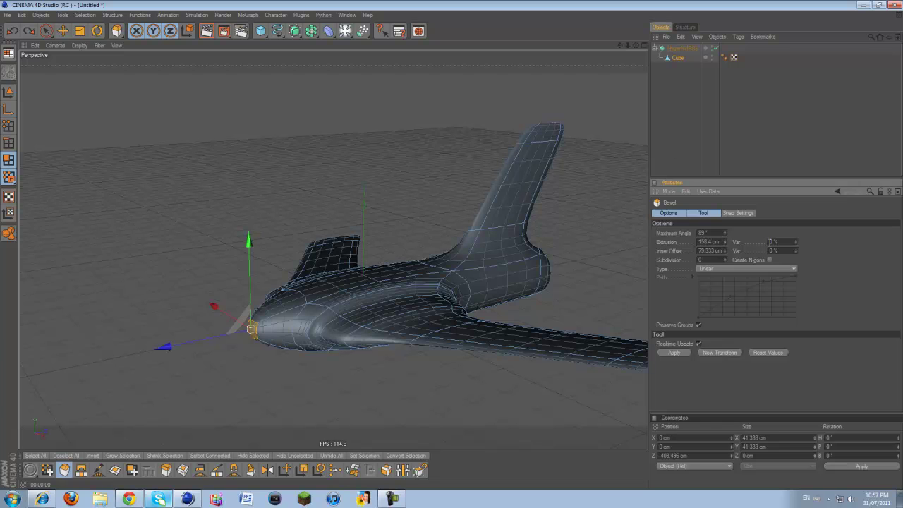
key(ctrl+z)
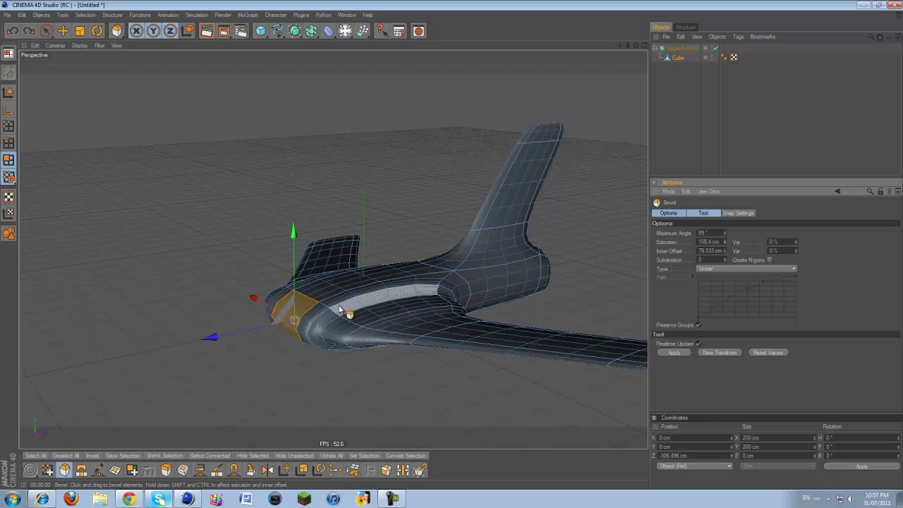
Step: Bevel the front polygon with about 331 cm extrusion and 38.1 cm inner offset to form a long tapered nose
drag(315, 409, 455, 252)
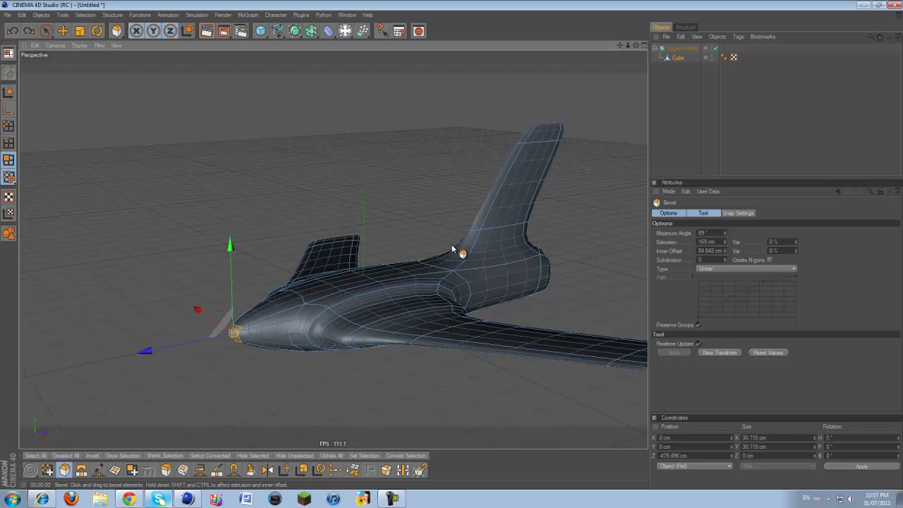
mouse_move(724, 242)
mouse_down()
mouse_move(743, 177)
mouse_move(722, 268)
mouse_move(731, 252)
mouse_up()
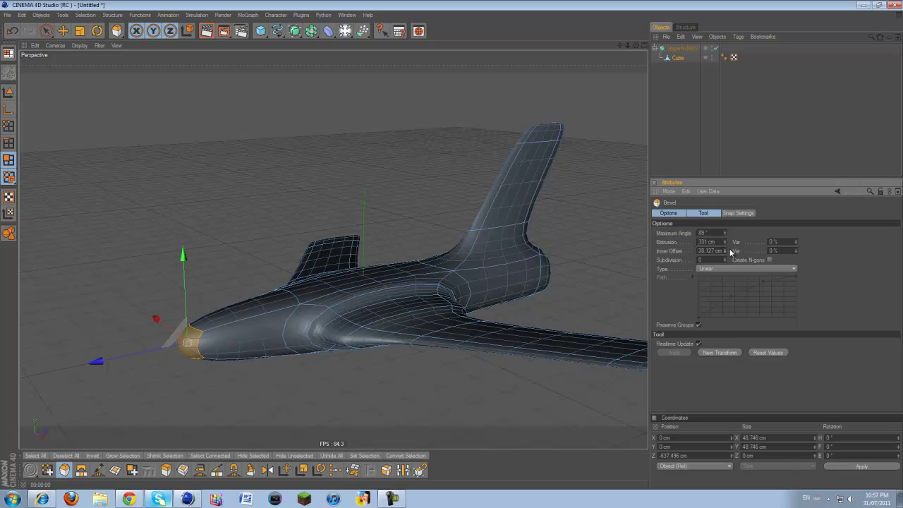
drag(620, 46, 453, 248)
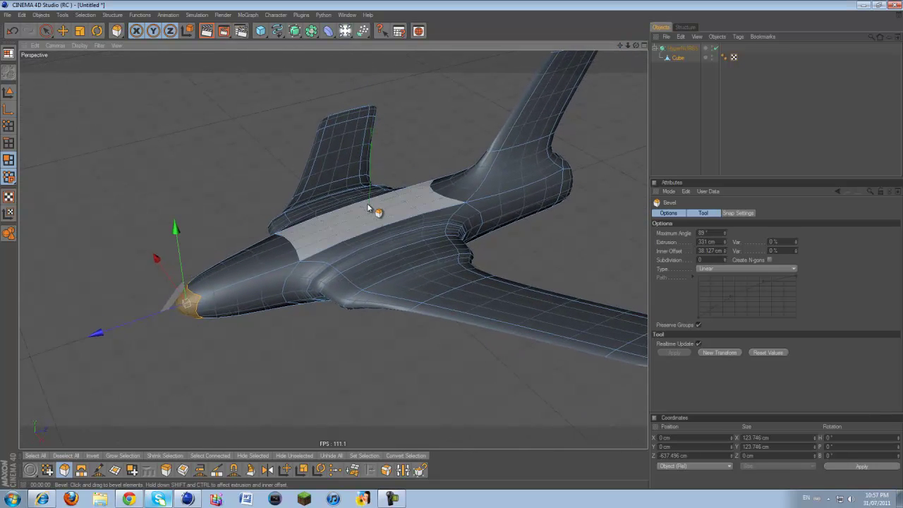
Step: Select the long central polygon on top of the fuselage between the wings
click(346, 225)
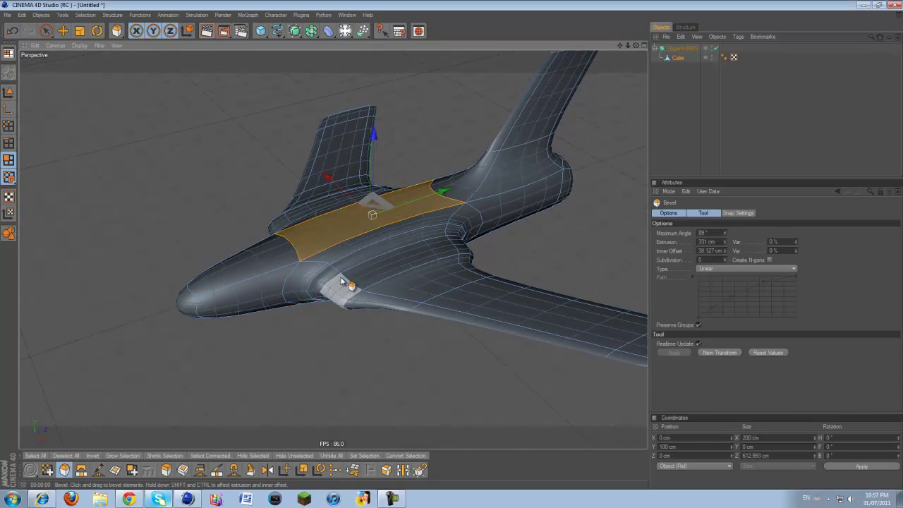
drag(636, 46, 453, 249)
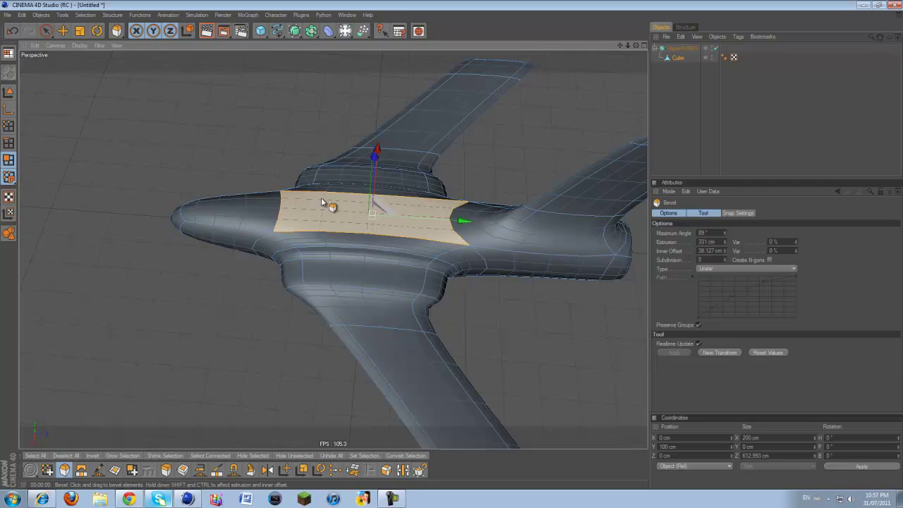
middle_click(286, 250)
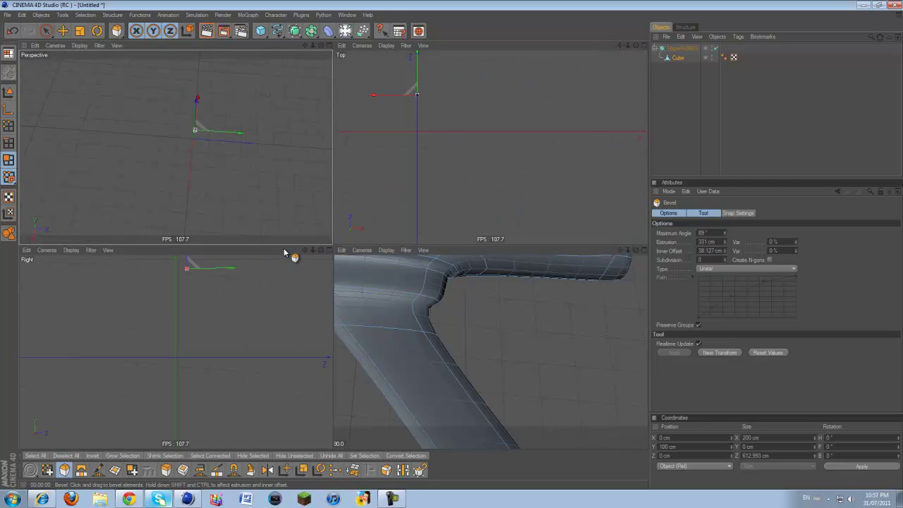
middle_click(329, 181)
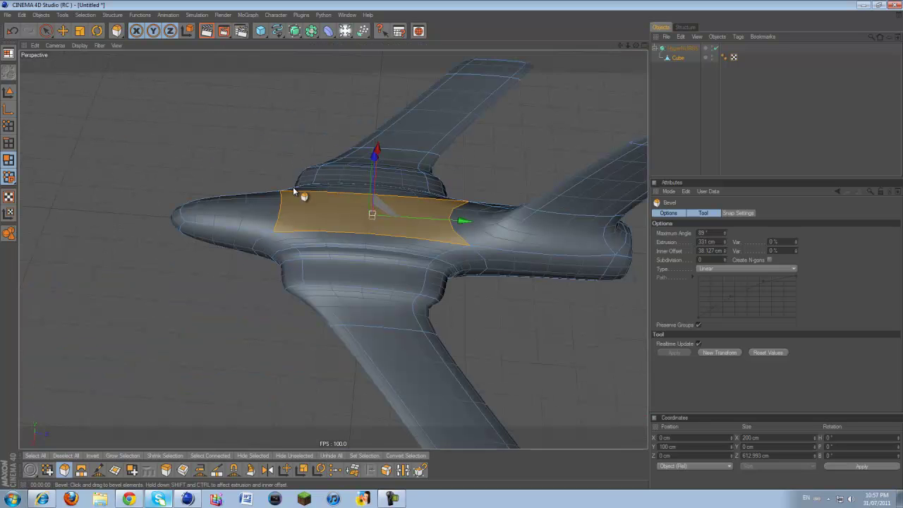
Step: Show the aircraft in a full-size Top view and start the Knife tool on the selected fuselage polygon
drag(621, 46, 649, 47)
click(643, 47)
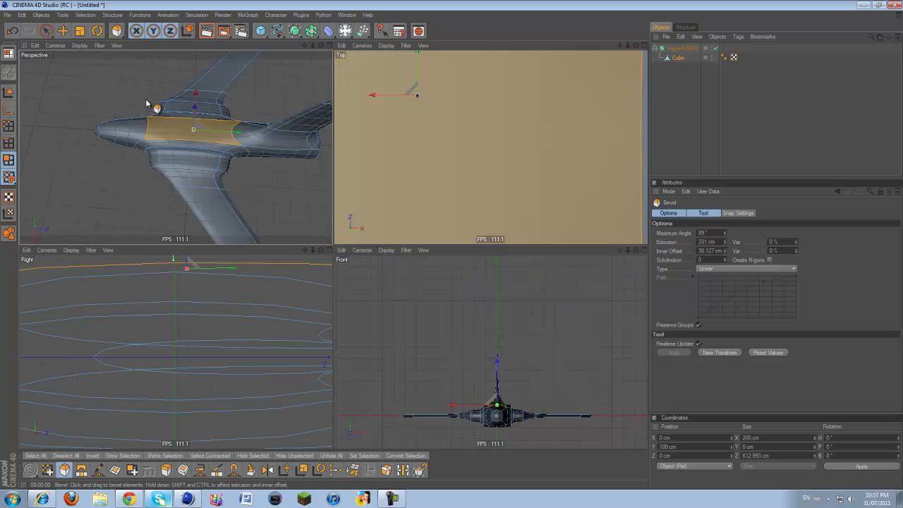
scroll(434, 121, down, 6)
scroll(434, 121, down, 4)
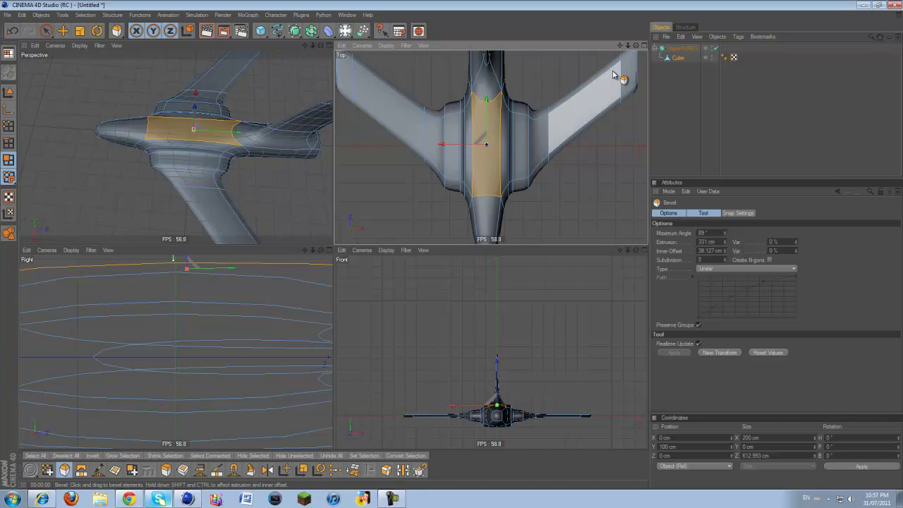
click(643, 47)
scroll(427, 179, down, 4)
scroll(427, 179, up, 8)
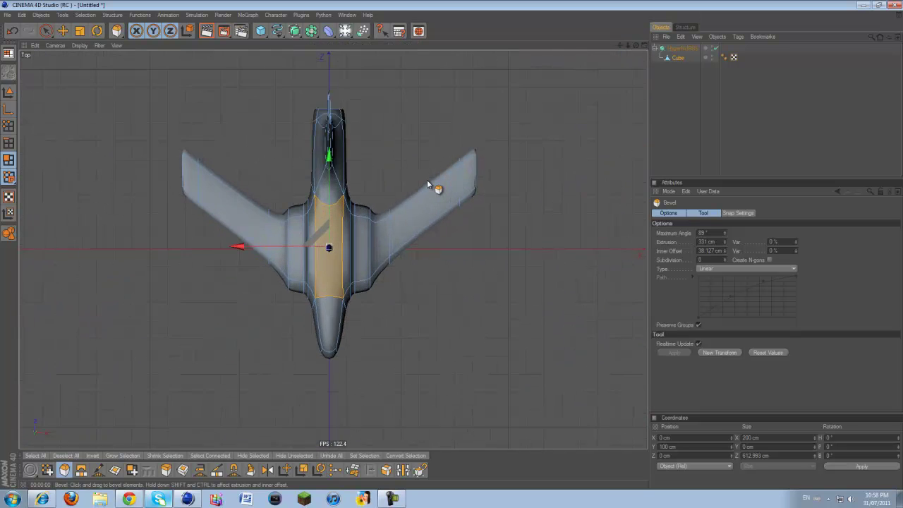
scroll(395, 275, down, 2)
scroll(414, 202, up, 3)
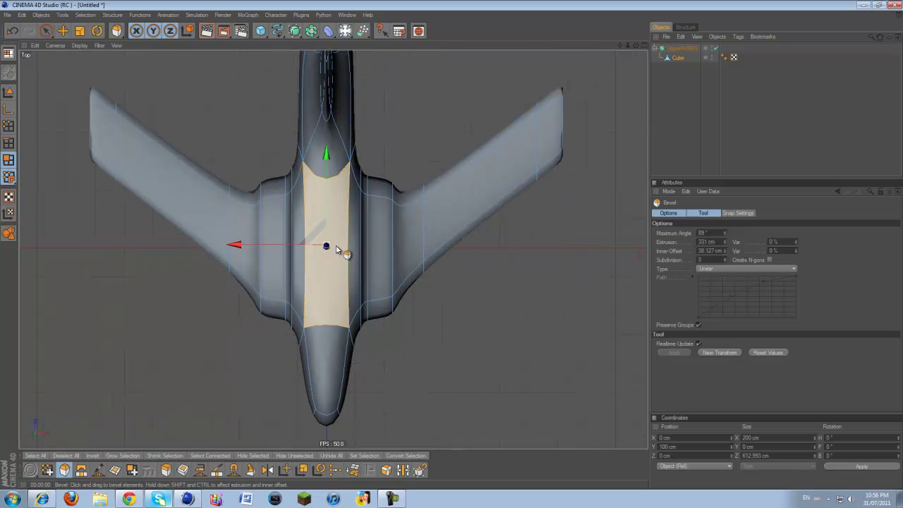
right_click(411, 129)
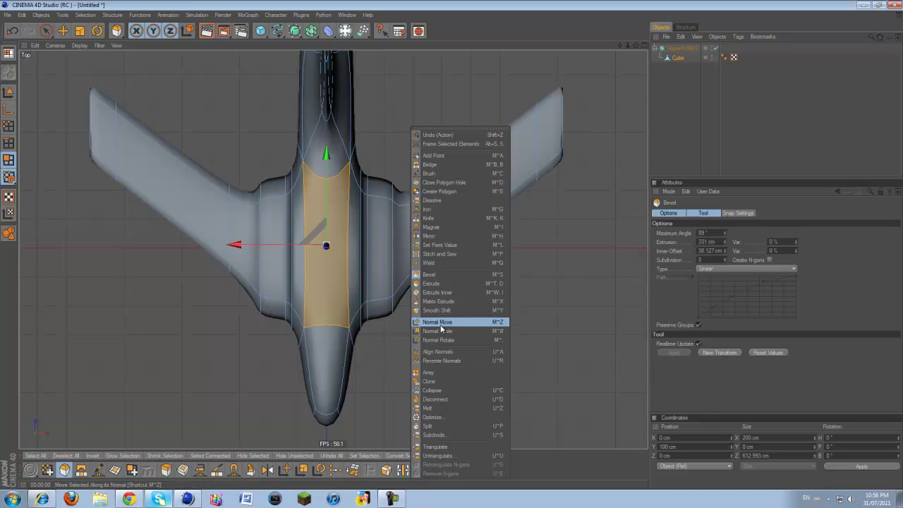
click(434, 218)
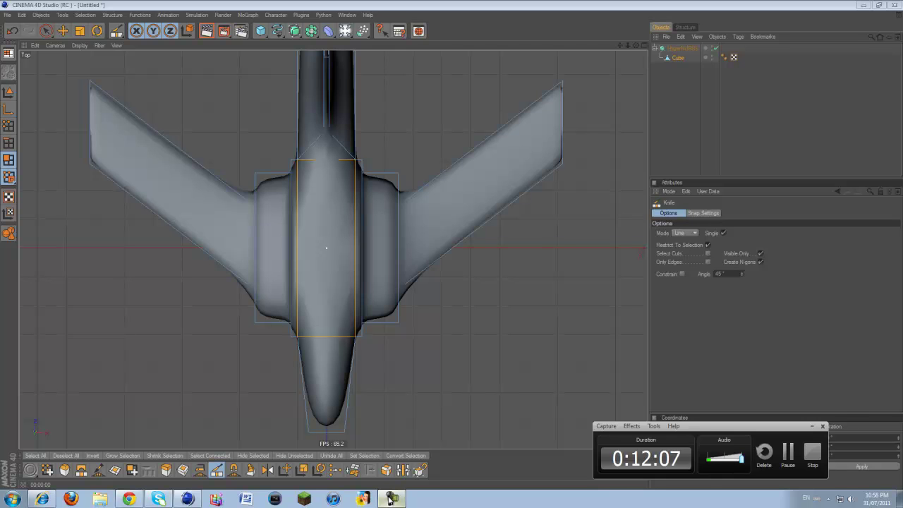
click(390, 499)
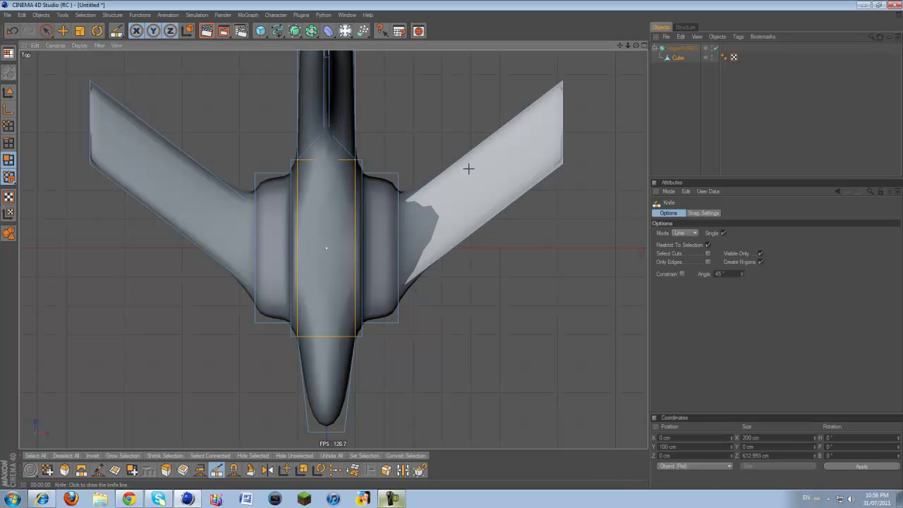
right_click(570, 162)
click(585, 228)
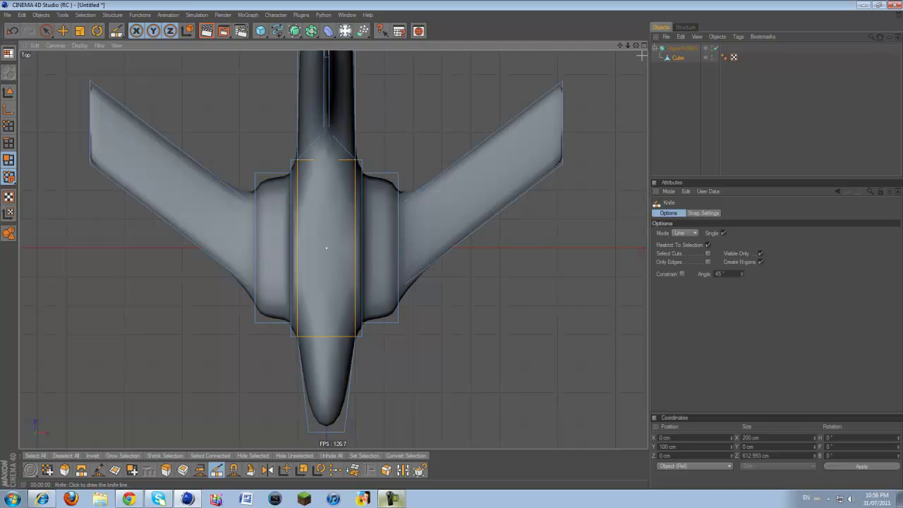
Step: Switch the HyperNURBS smoothing off and on to compare the polygon cage with the smoothed aircraft from above and in perspective
click(716, 48)
click(716, 48)
click(716, 49)
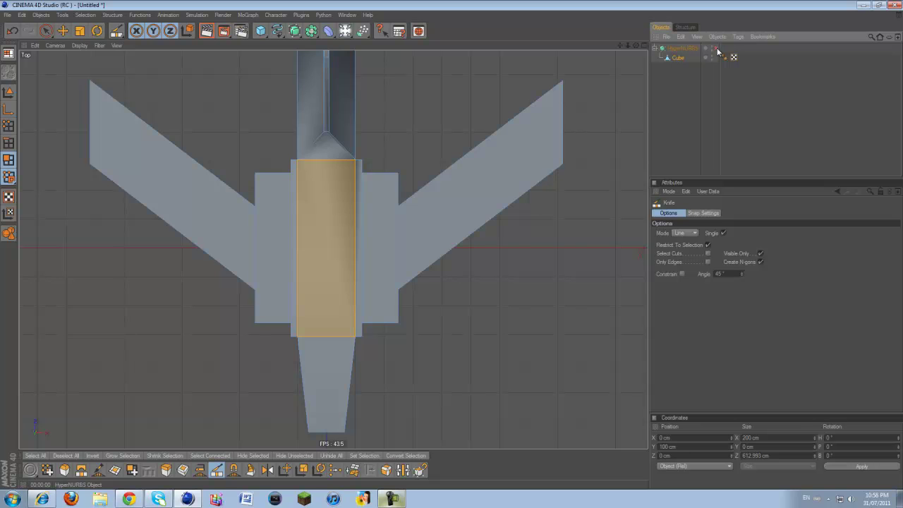
click(716, 48)
key(F5)
key(F1)
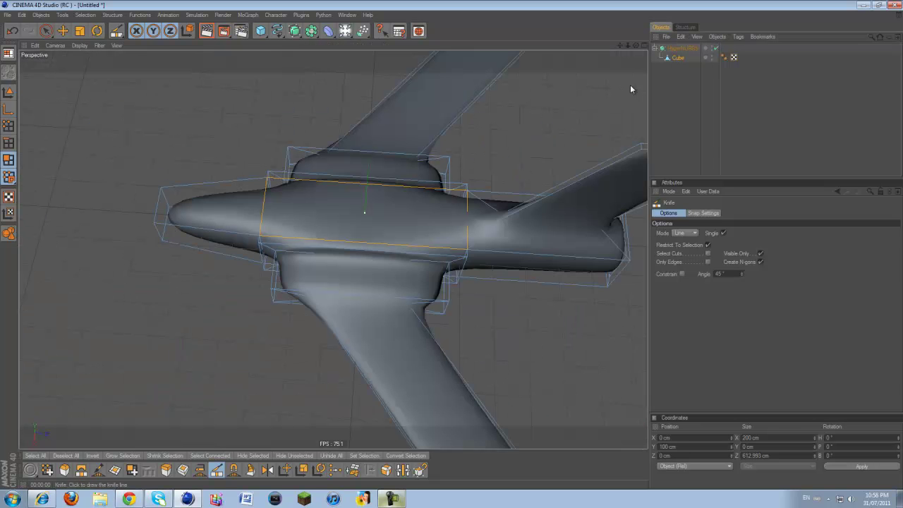
click(716, 48)
click(716, 50)
click(716, 49)
click(716, 49)
click(716, 49)
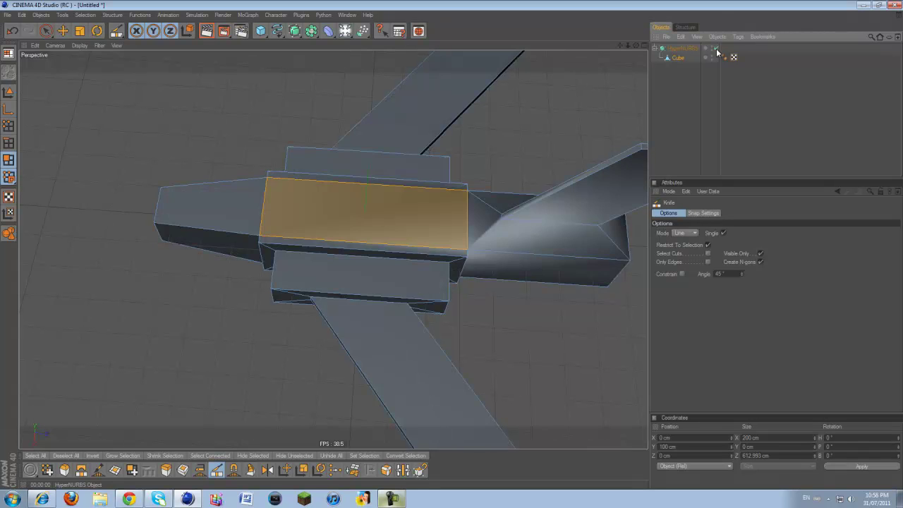
click(716, 49)
Step: Cut the selected fuselage-top polygon with two straight crosswise knife lines in the Top view, dividing it into three sections
key(F5)
key(F2)
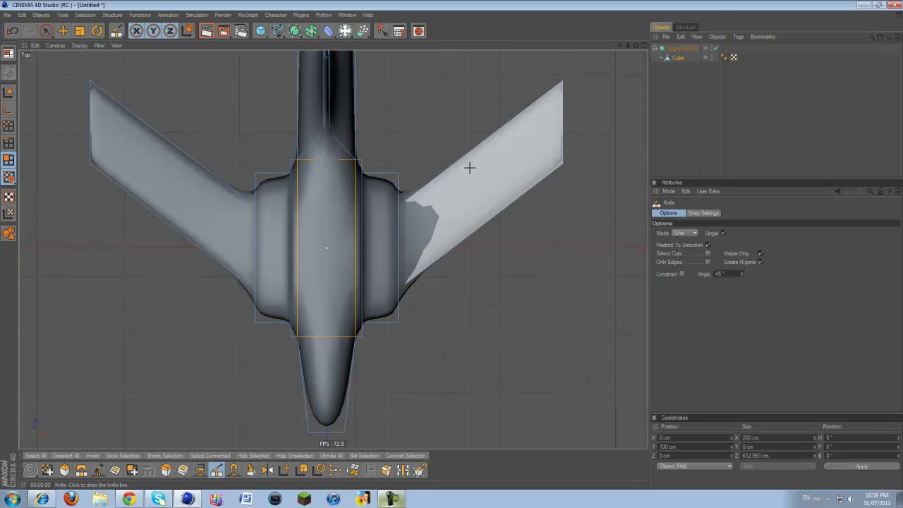
drag(534, 205, 130, 206)
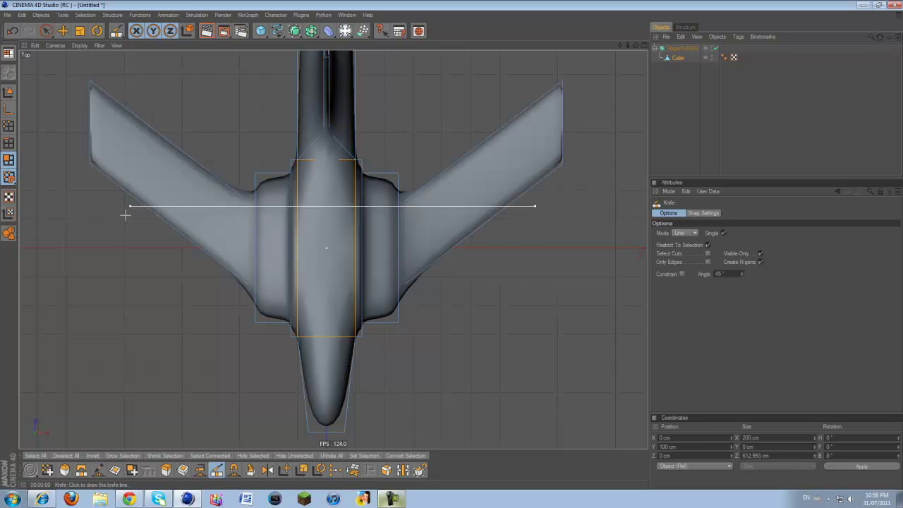
drag(75, 206, 88, 179)
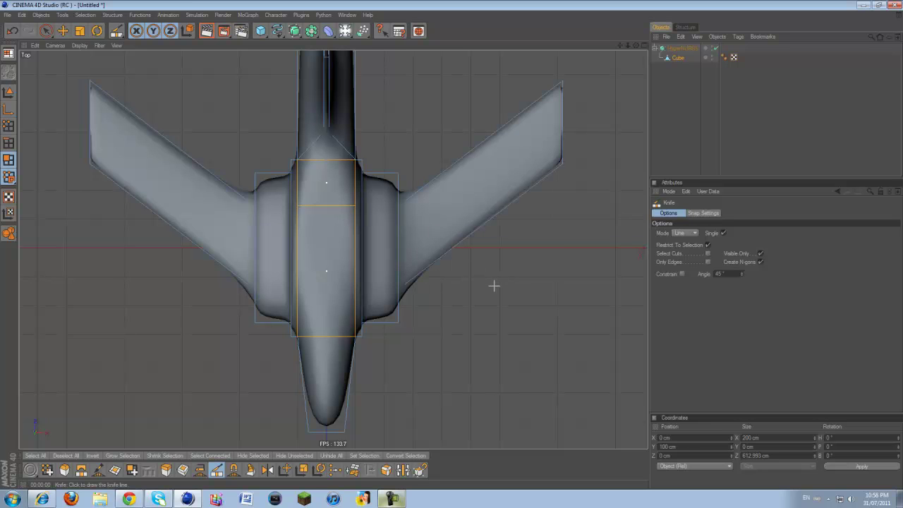
drag(381, 216, 174, 265)
drag(107, 242, 107, 242)
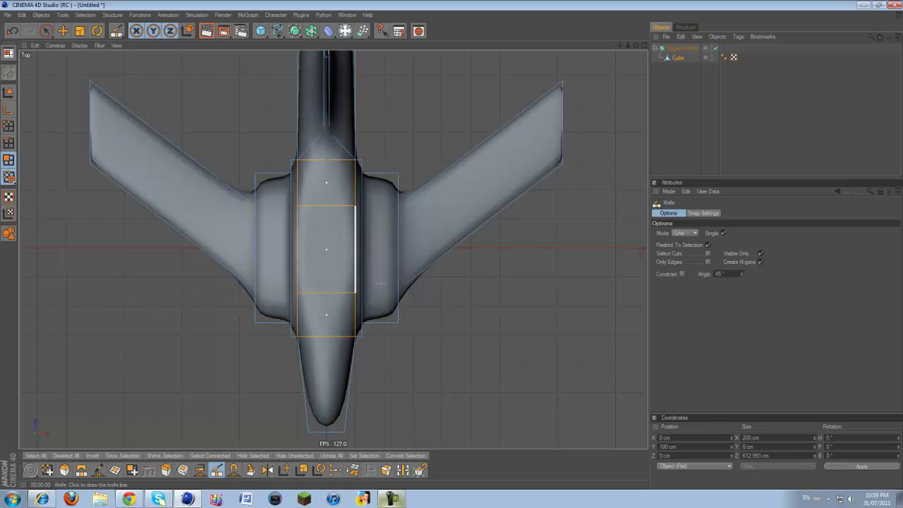
Step: Select only the middle of the three polygons on top of the fuselage with the Move tool
scroll(380, 284, up, 5)
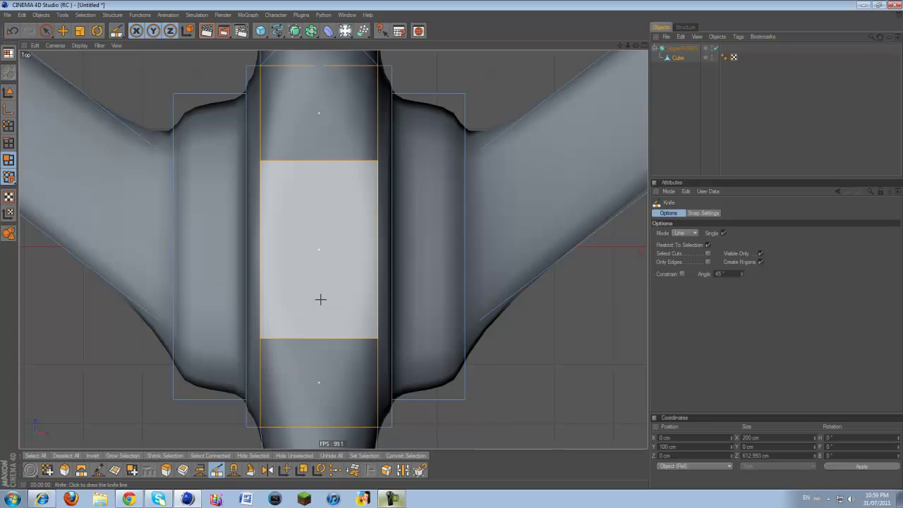
scroll(330, 211, up, 1)
middle_click(341, 231)
middle_click(224, 172)
scroll(358, 163, up, 2)
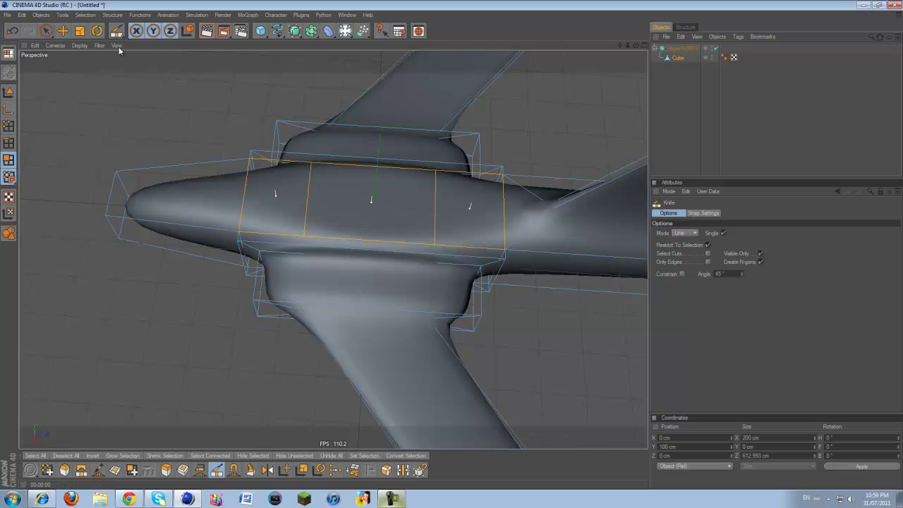
click(675, 58)
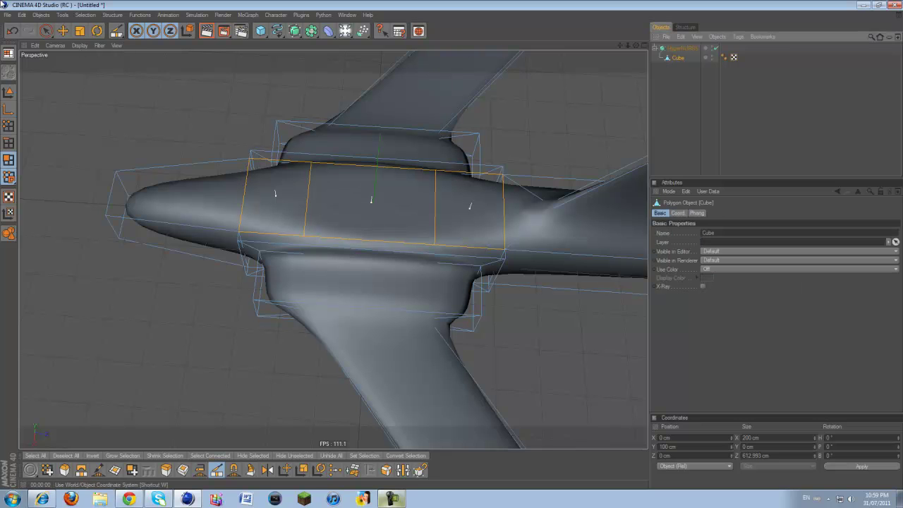
click(62, 30)
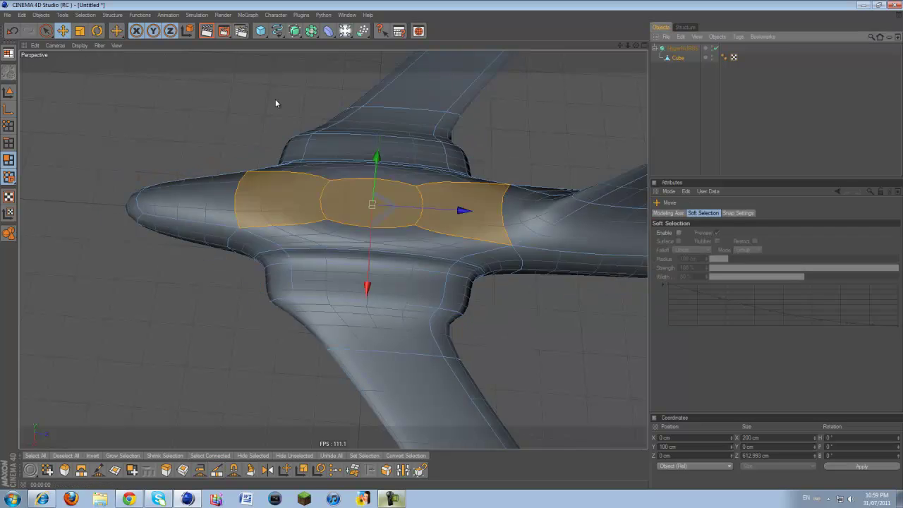
click(345, 204)
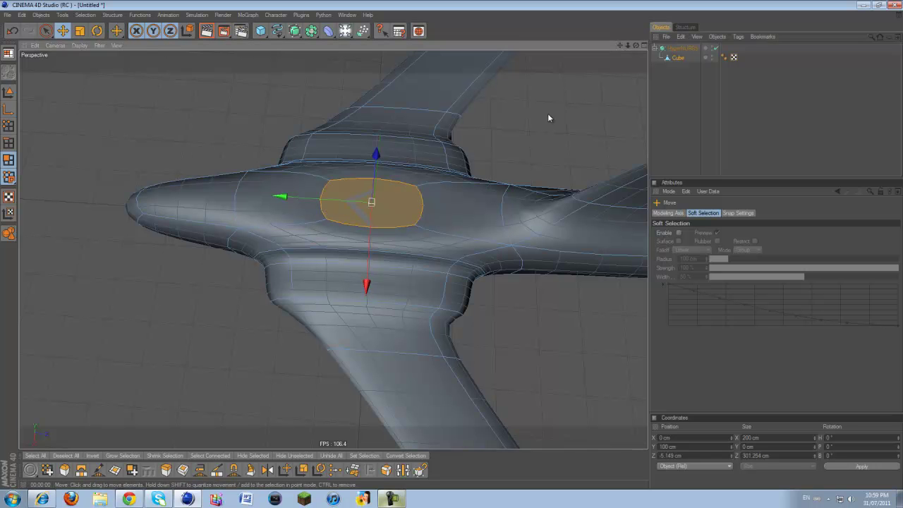
Step: Bevel the middle fuselage-top polygon with about 110 cm extrusion and 67.592 cm inner offset to raise a cockpit canopy
drag(636, 45, 585, 161)
right_click(585, 161)
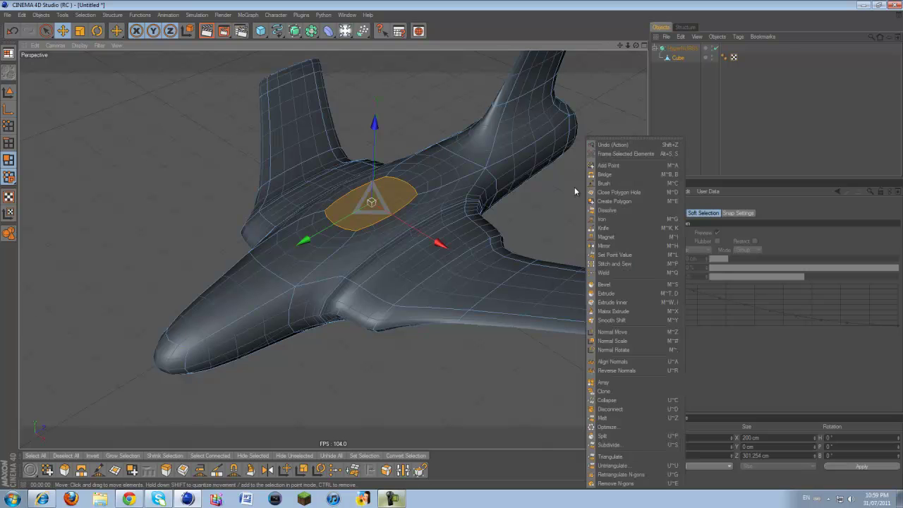
click(595, 285)
drag(575, 258, 446, 247)
drag(725, 251, 725, 252)
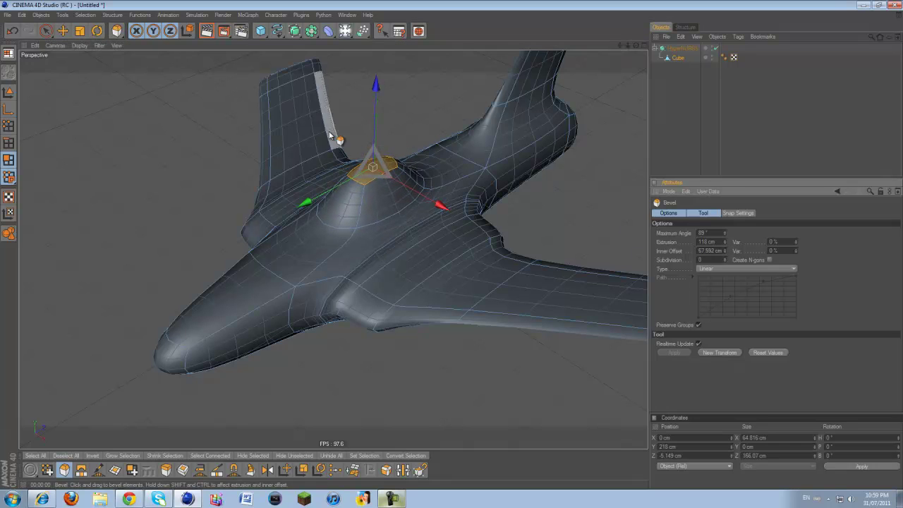
Step: Move the canopy's top polygon slightly up and back to about Y 221.3 cm and Z 20.4 cm
drag(372, 104, 373, 105)
drag(315, 196, 322, 191)
drag(636, 45, 452, 244)
drag(576, 74, 572, 99)
drag(636, 45, 452, 244)
scroll(397, 130, up, 3)
drag(293, 236, 267, 234)
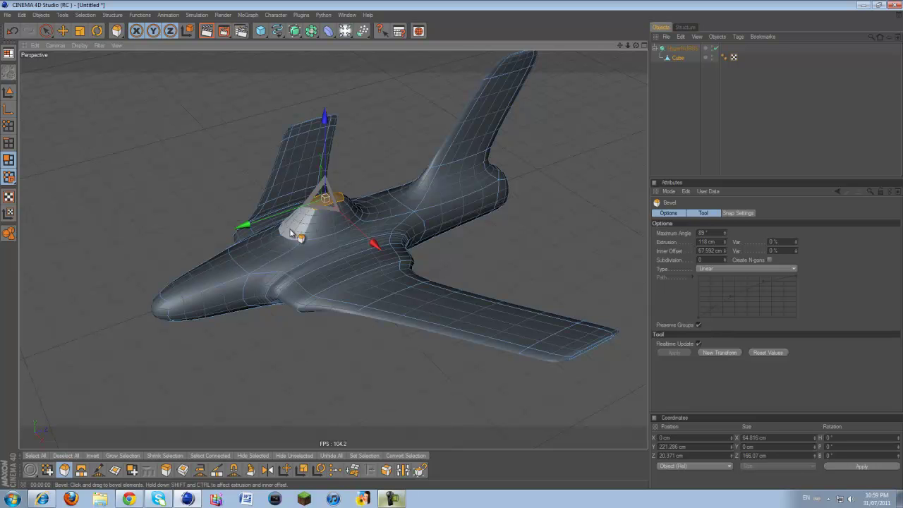
drag(635, 45, 453, 246)
click(392, 498)
click(401, 499)
click(402, 498)
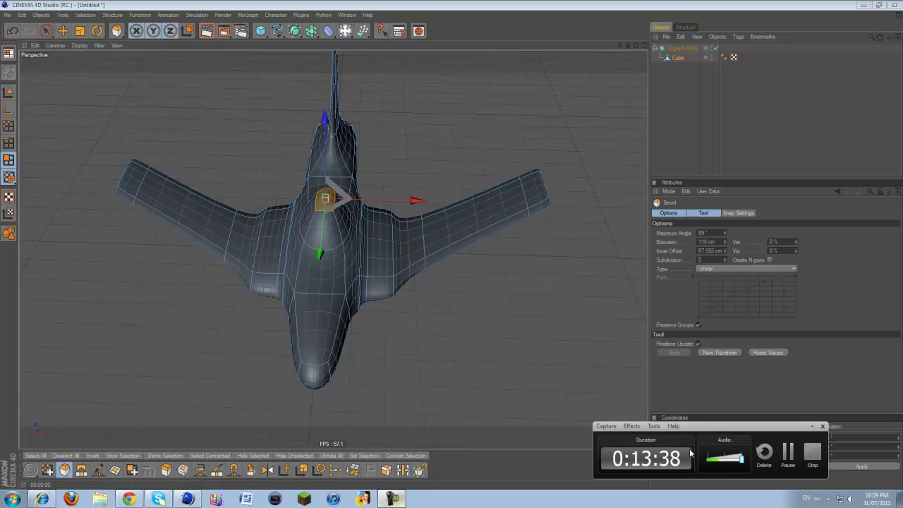
drag(712, 436, 786, 445)
Step: Select the front-facing polygons of both wing-root blocks, one on each side of the fuselage
drag(635, 46, 452, 247)
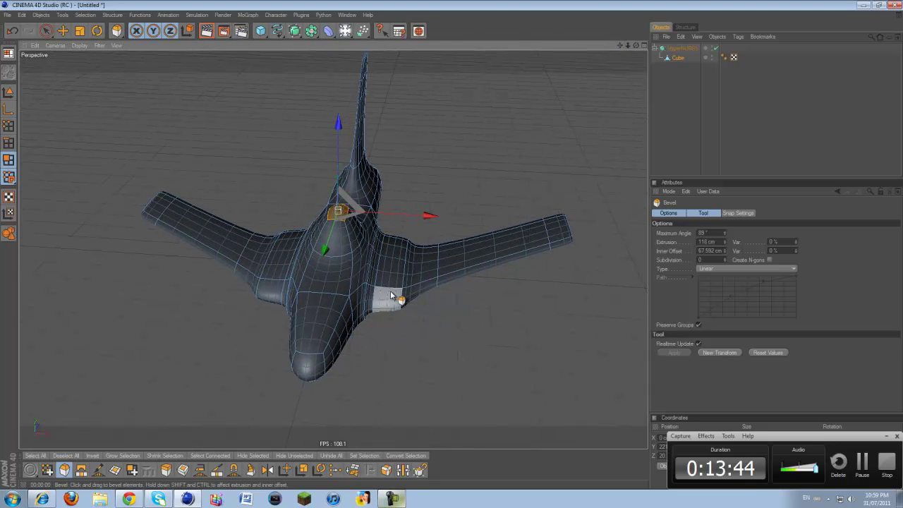
drag(637, 45, 370, 303)
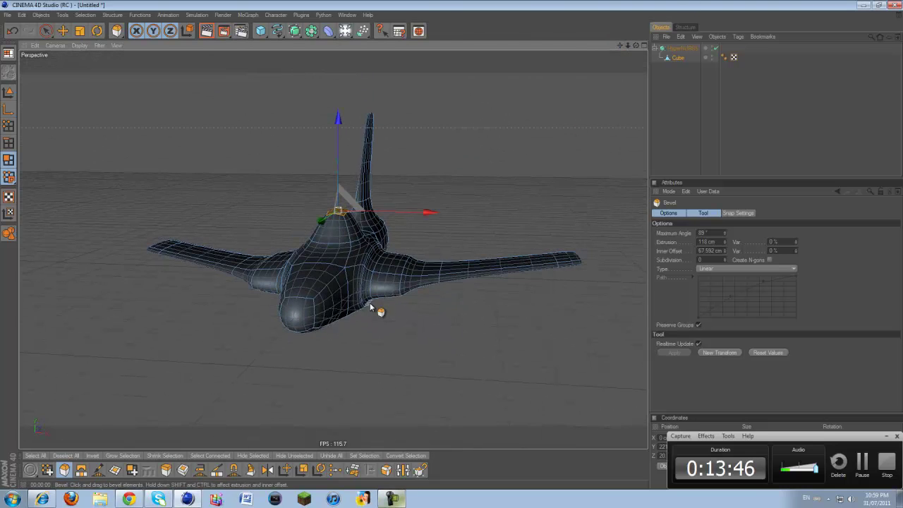
click(382, 291)
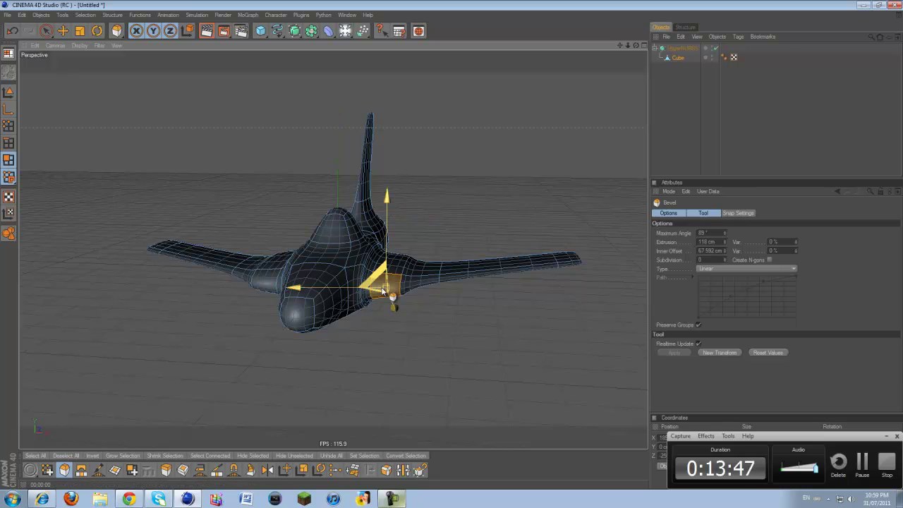
shift+click(268, 291)
Step: Try extruding the two front wing-root polygons with a 6 cm offset, and undo the extrusion
right_click(427, 139)
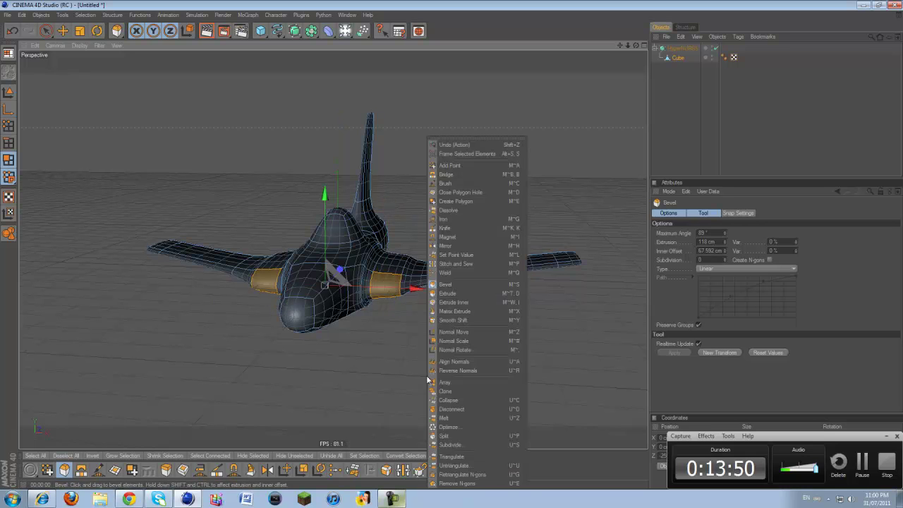
click(451, 292)
drag(456, 321, 455, 245)
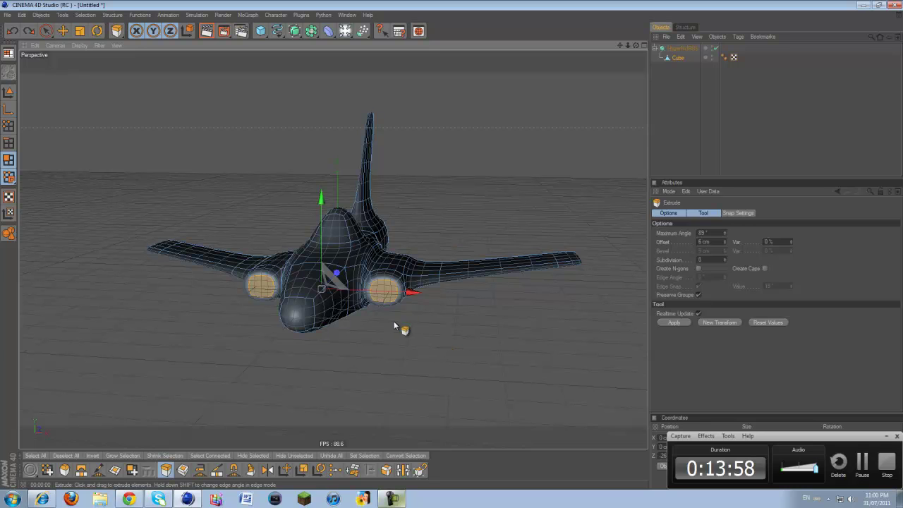
key(ctrl+z)
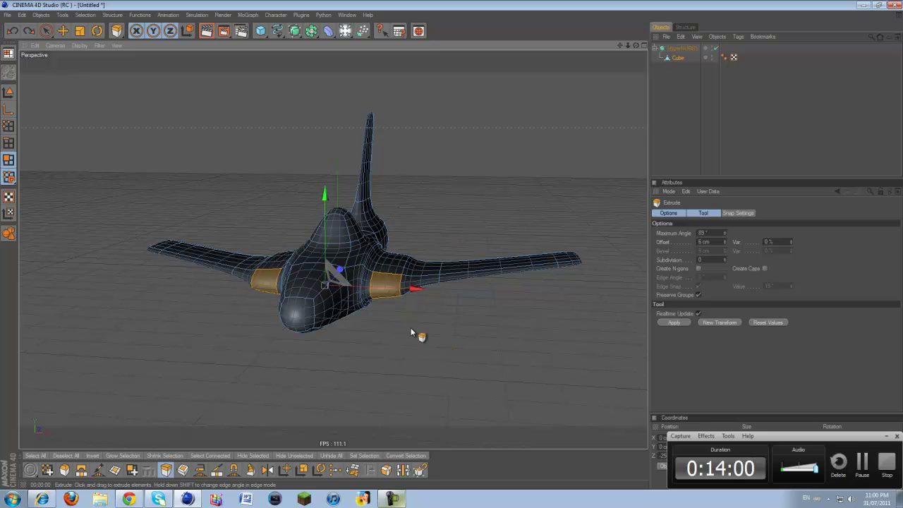
Step: Extrude the two front wing-root polygons by -2 cm and inset them with a 34 cm Extrude Inner offset
drag(452, 246, 452, 244)
right_click(451, 244)
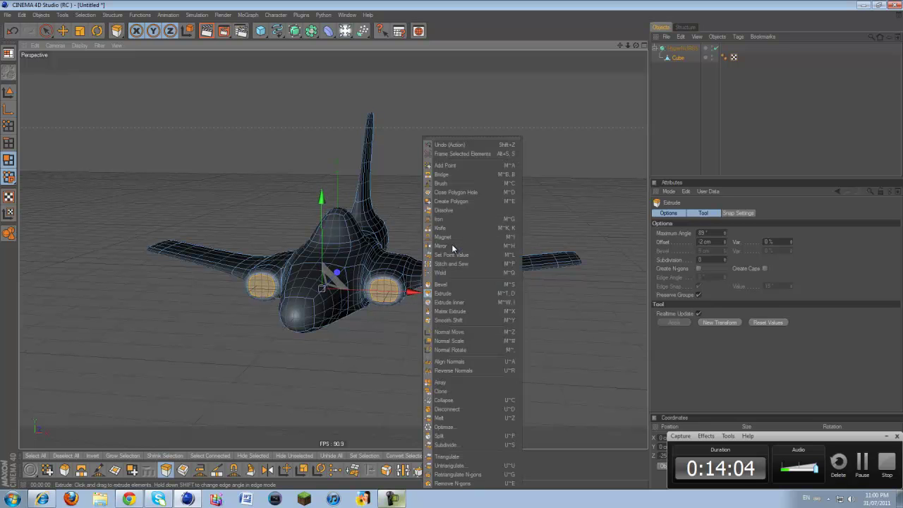
click(450, 303)
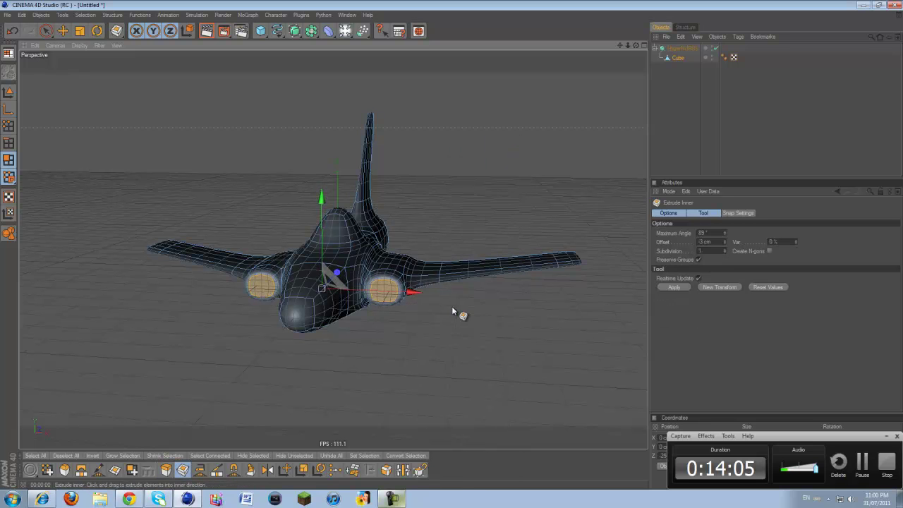
Step: Extrude the two inset polygons deep backward into the wing roots to hollow out the engine intakes
right_click(451, 244)
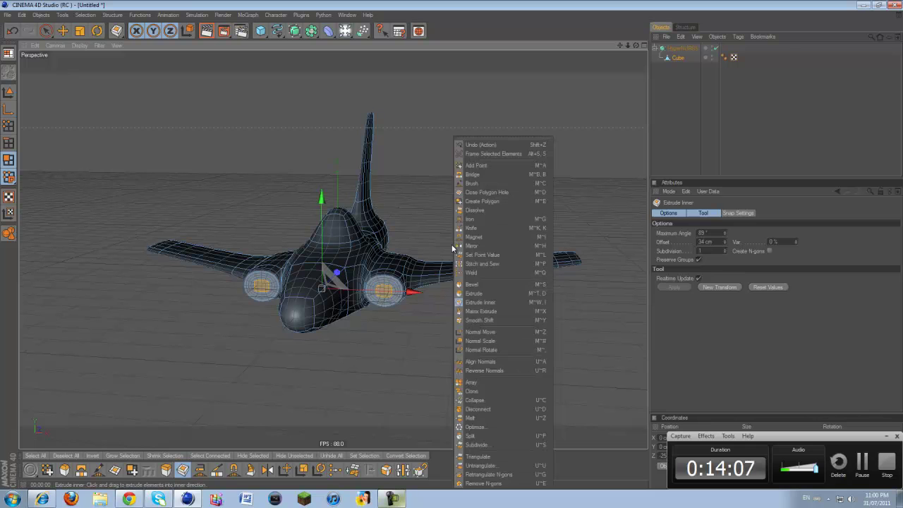
click(471, 293)
drag(446, 349, 453, 249)
right_click(387, 380)
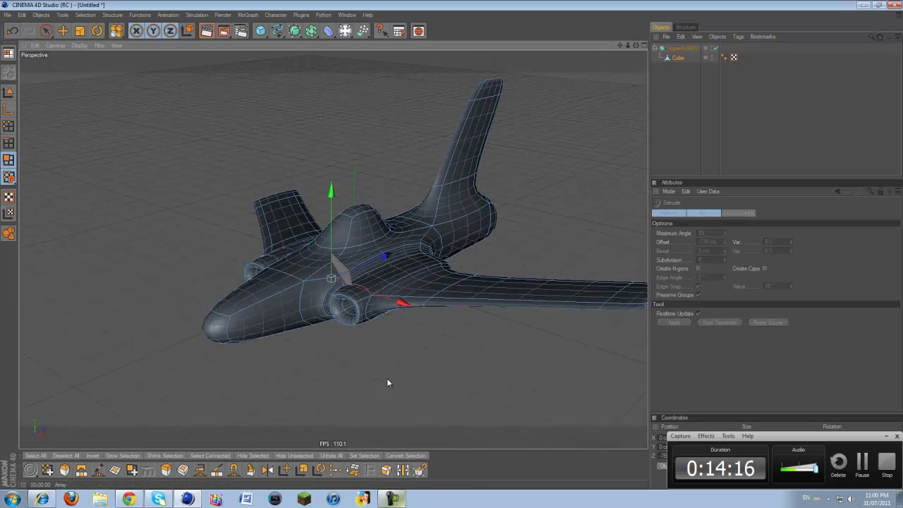
right_click(379, 364)
key(Escape)
mouse_move(451, 244)
alt+mouse_down()
mouse_move(432, 268)
mouse_move(456, 245)
alt+mouse_up()
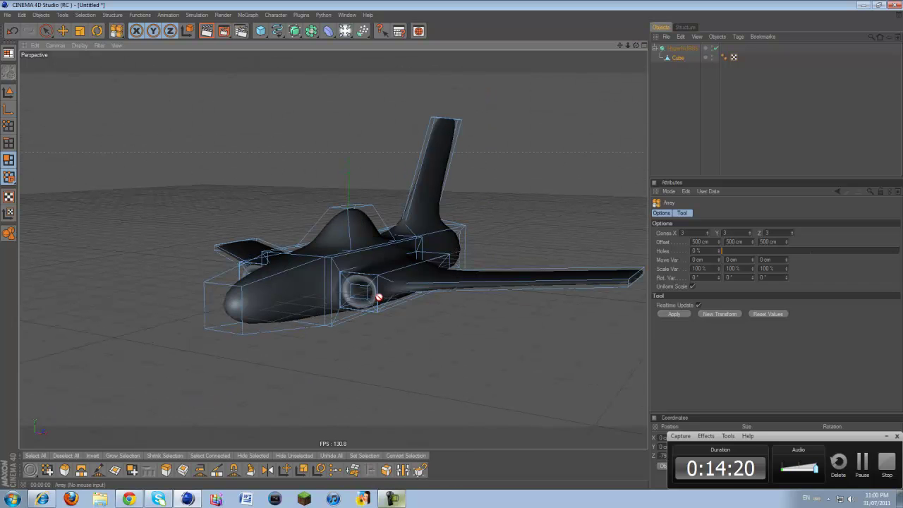
Step: Deselect the cube and inspect the whole smoothed aircraft from a raised front angle
click(667, 87)
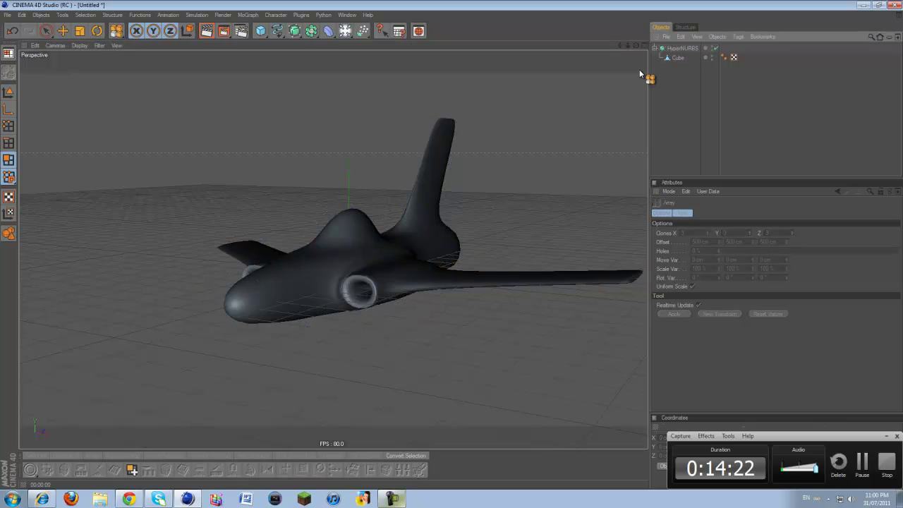
drag(636, 45, 451, 246)
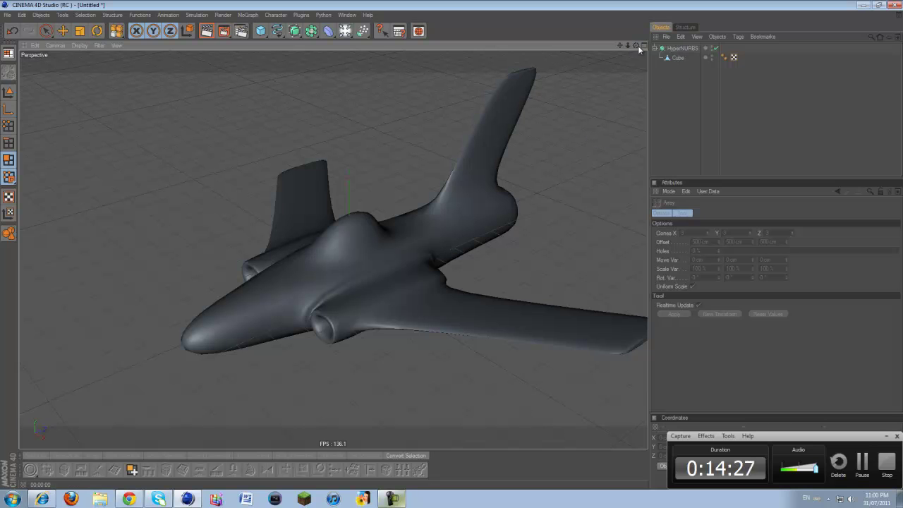
scroll(252, 209, down, 3)
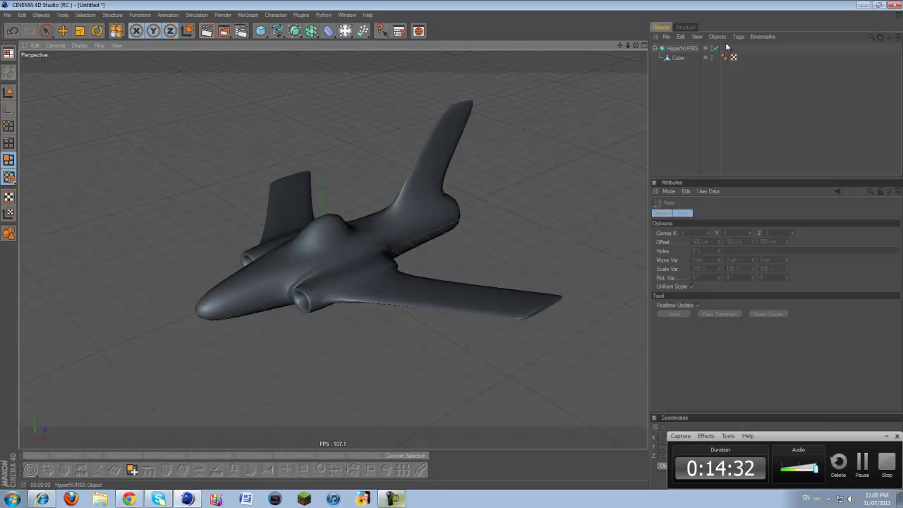
Step: Select the Cube under the HyperNURBS and activate the Extrude tool for its polygons
click(679, 58)
right_click(395, 139)
click(412, 293)
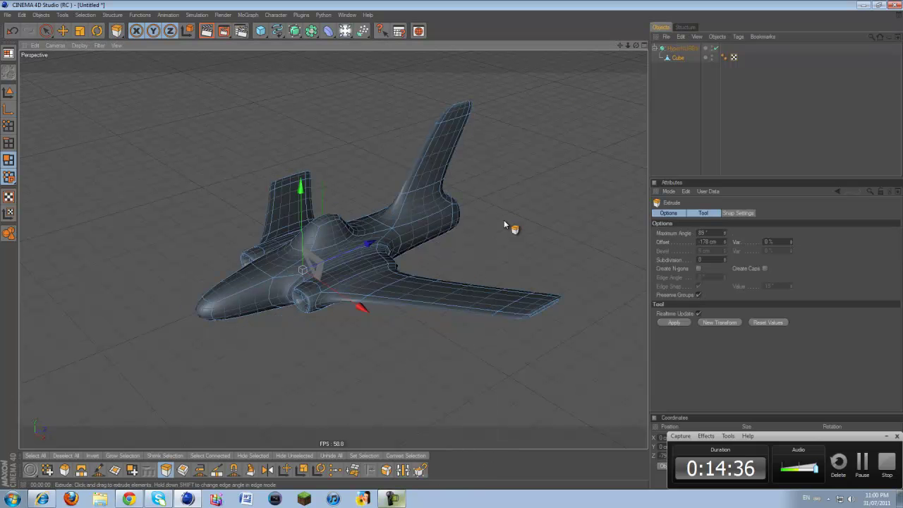
right_click(486, 227)
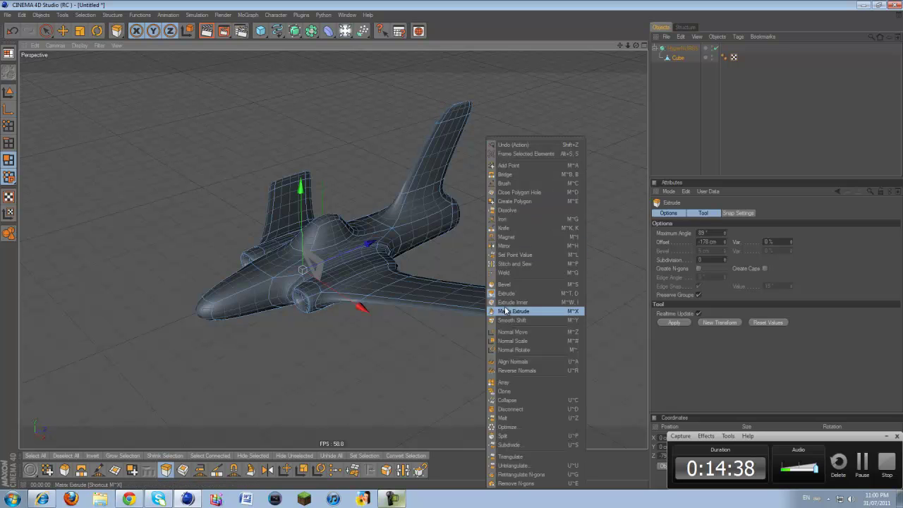
click(320, 367)
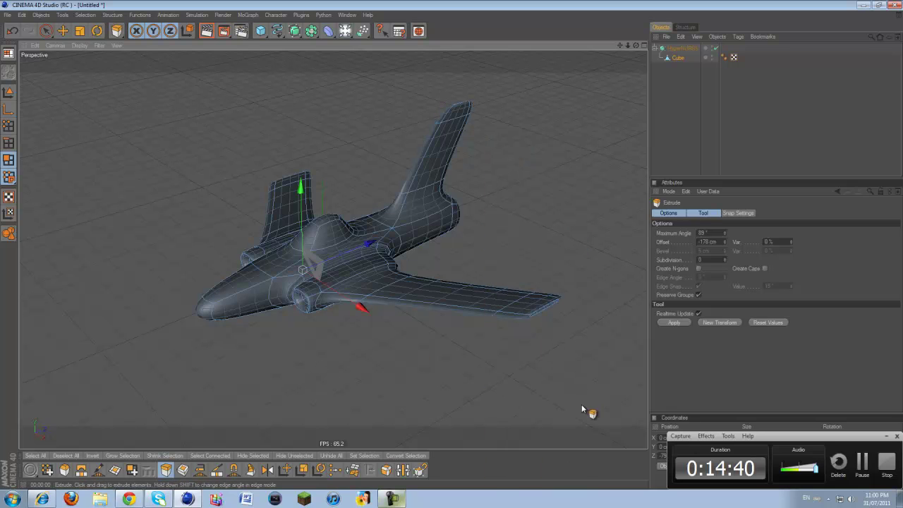
right_click(388, 303)
click(283, 346)
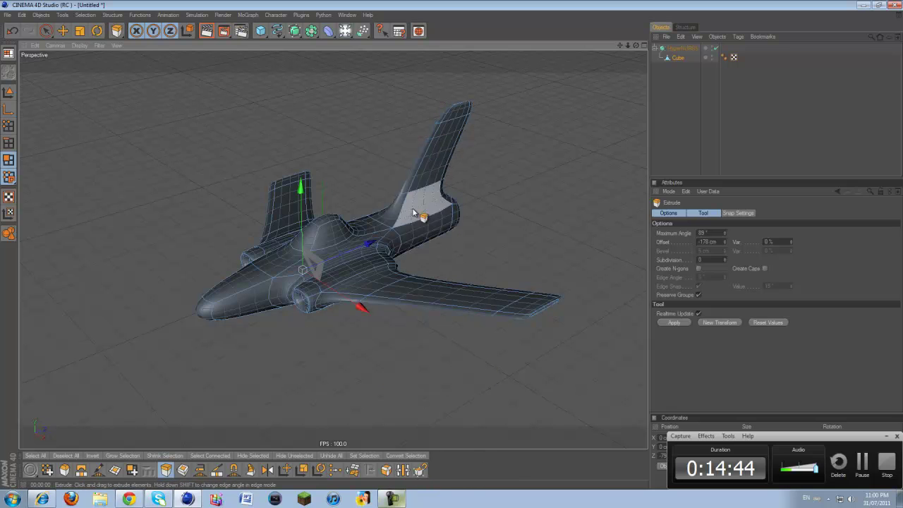